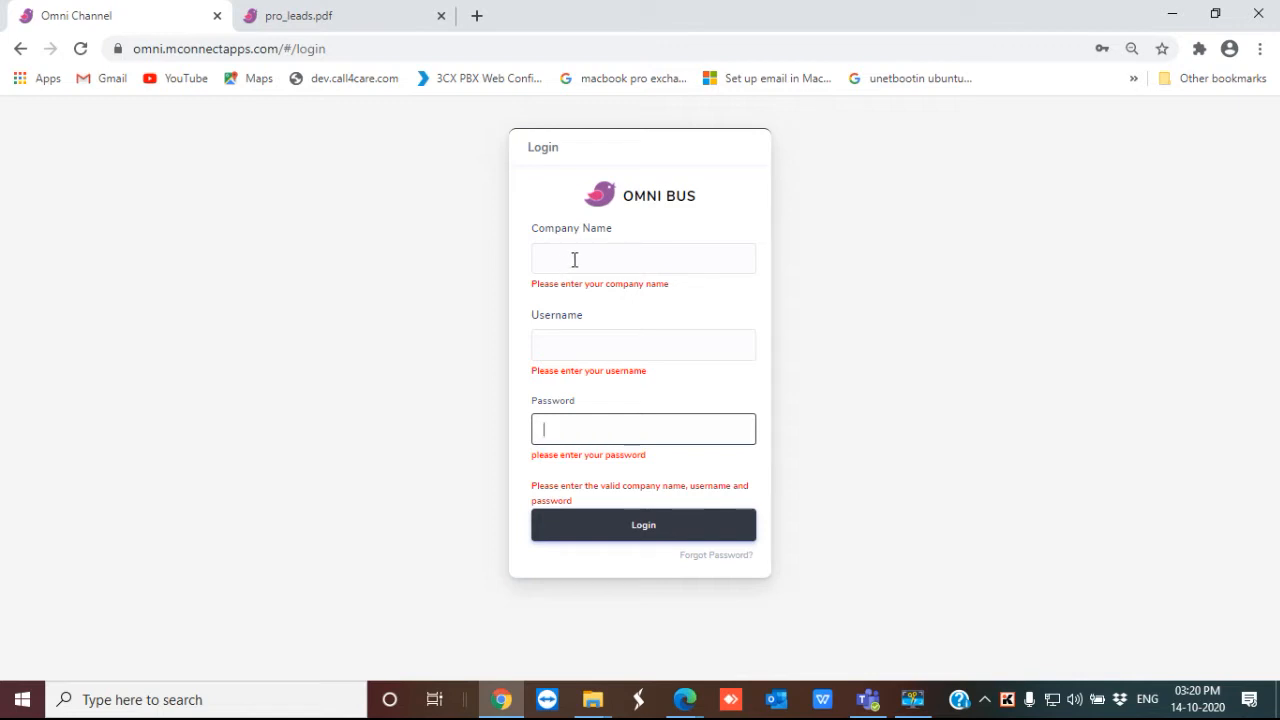
# Log in with company name cal4care, username cal4care and the account password
pyautogui.click(575, 260)
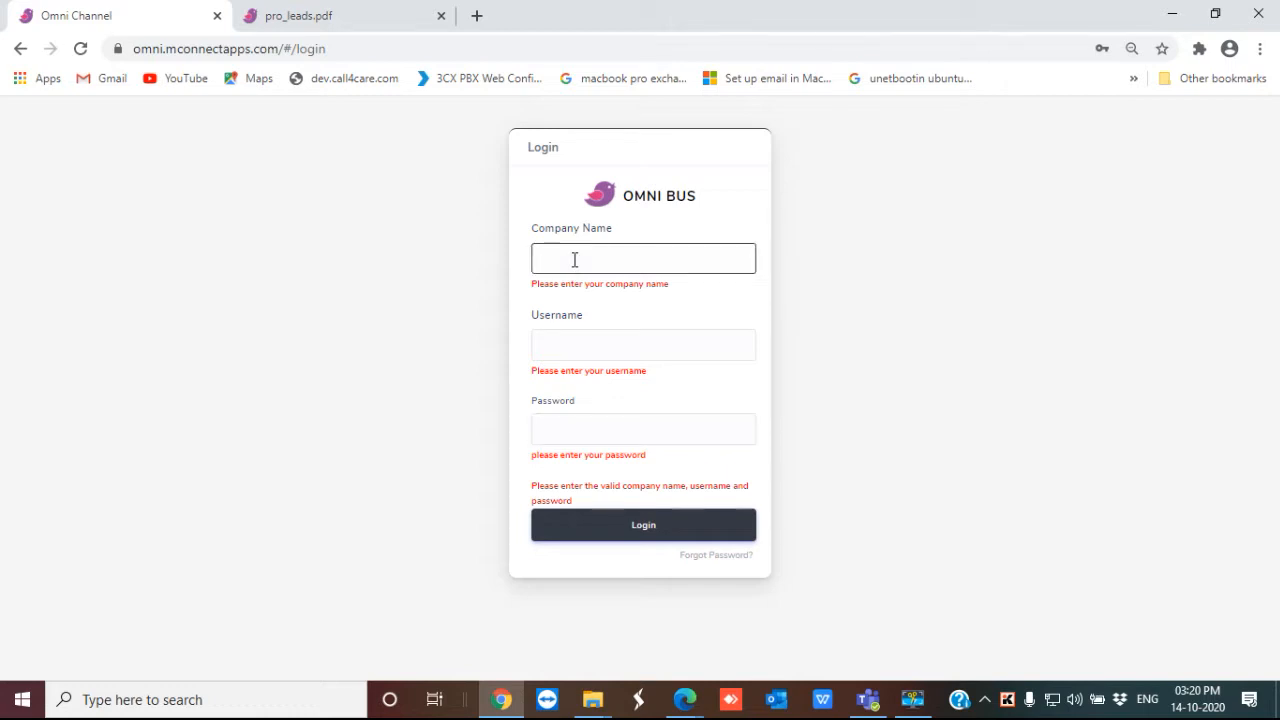
pyautogui.write('c')
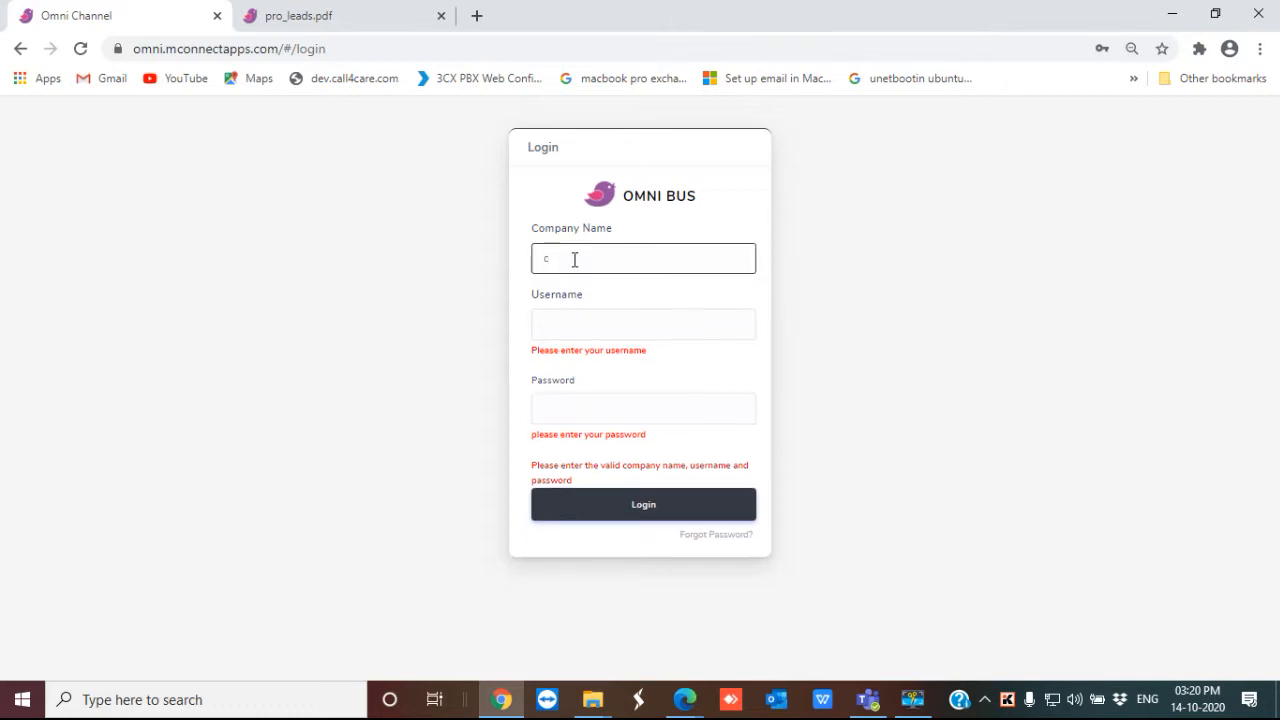
pyautogui.write('al4care')
pyautogui.click(589, 320)
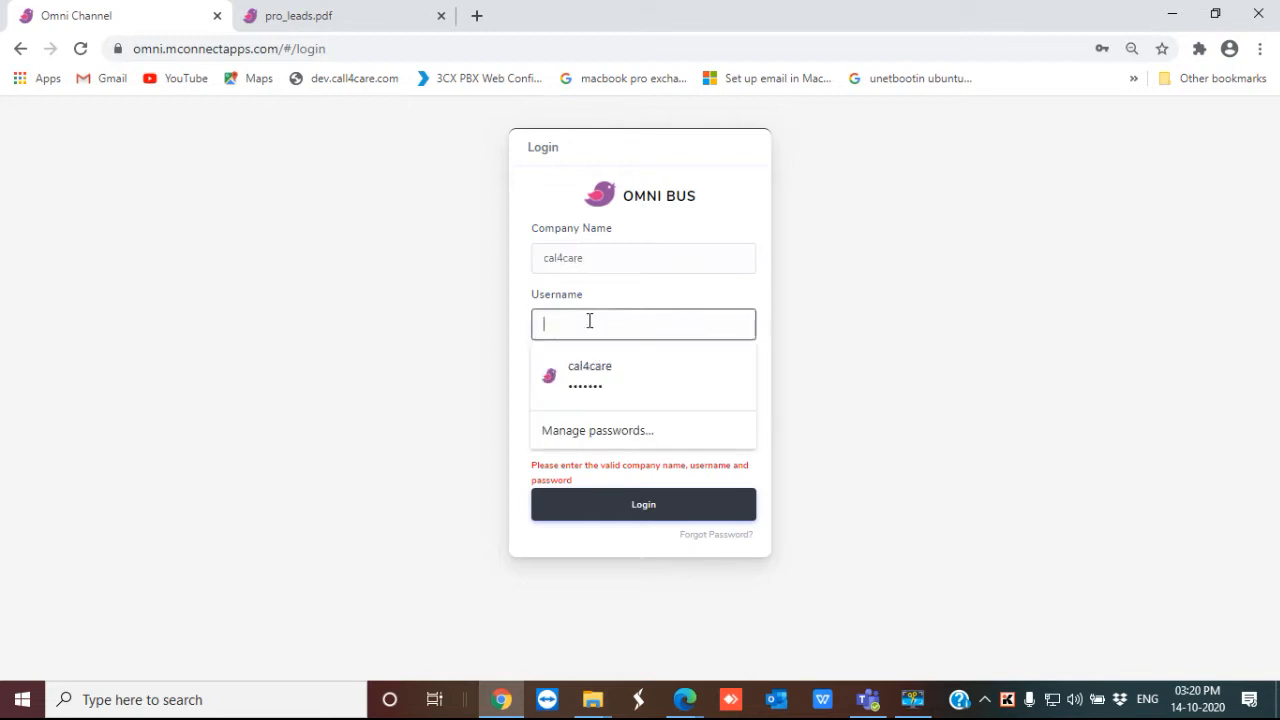
pyautogui.write('cal4care')
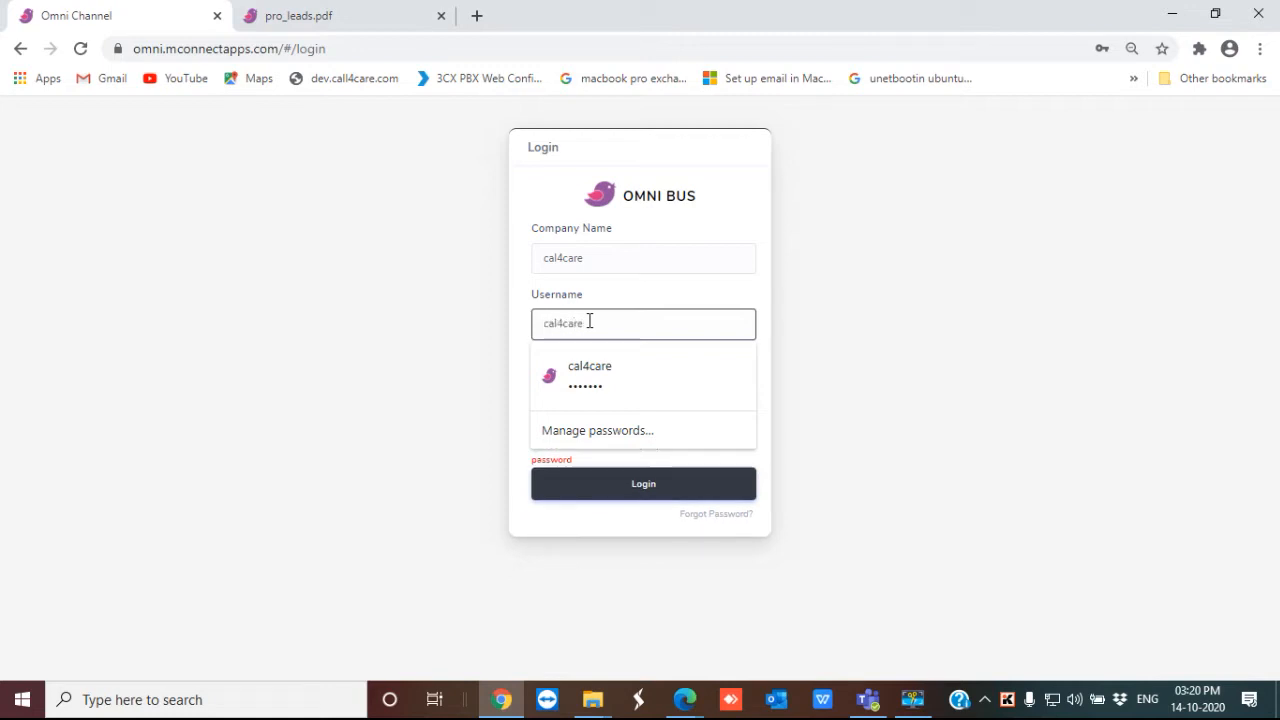
pyautogui.click(814, 397)
pyautogui.click(605, 391)
pyautogui.write('••')
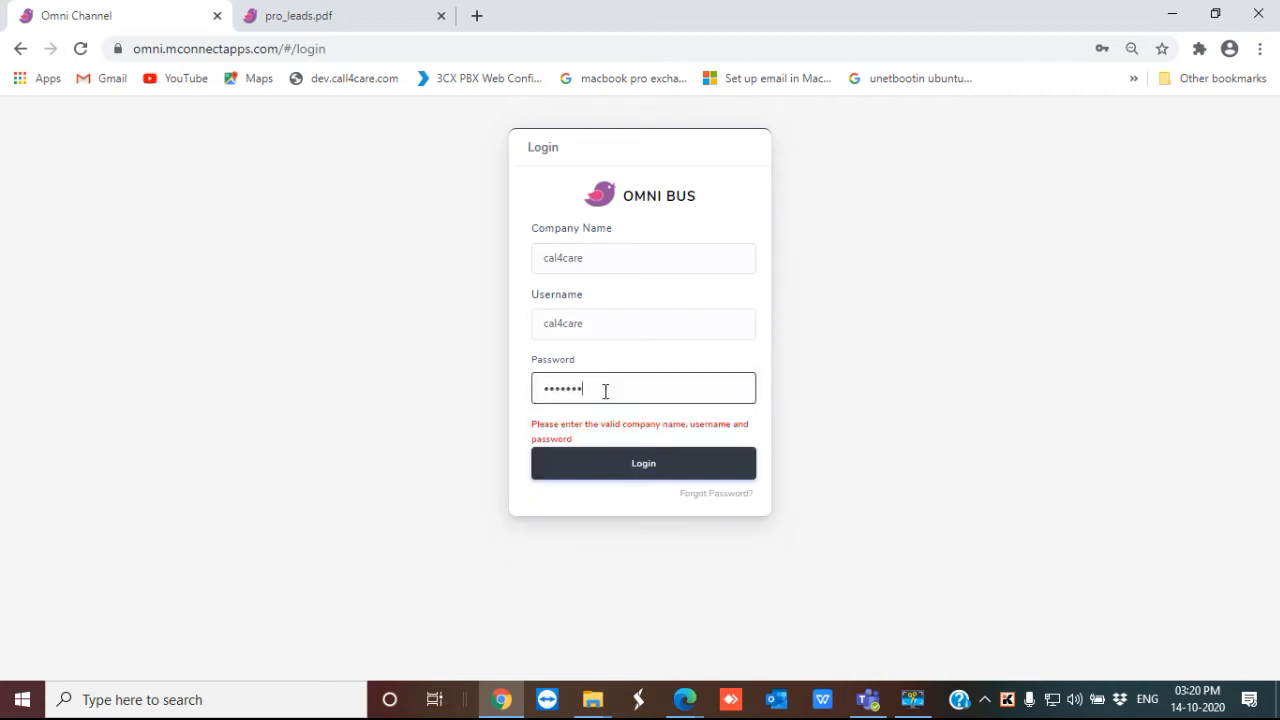
pyautogui.click(623, 462)
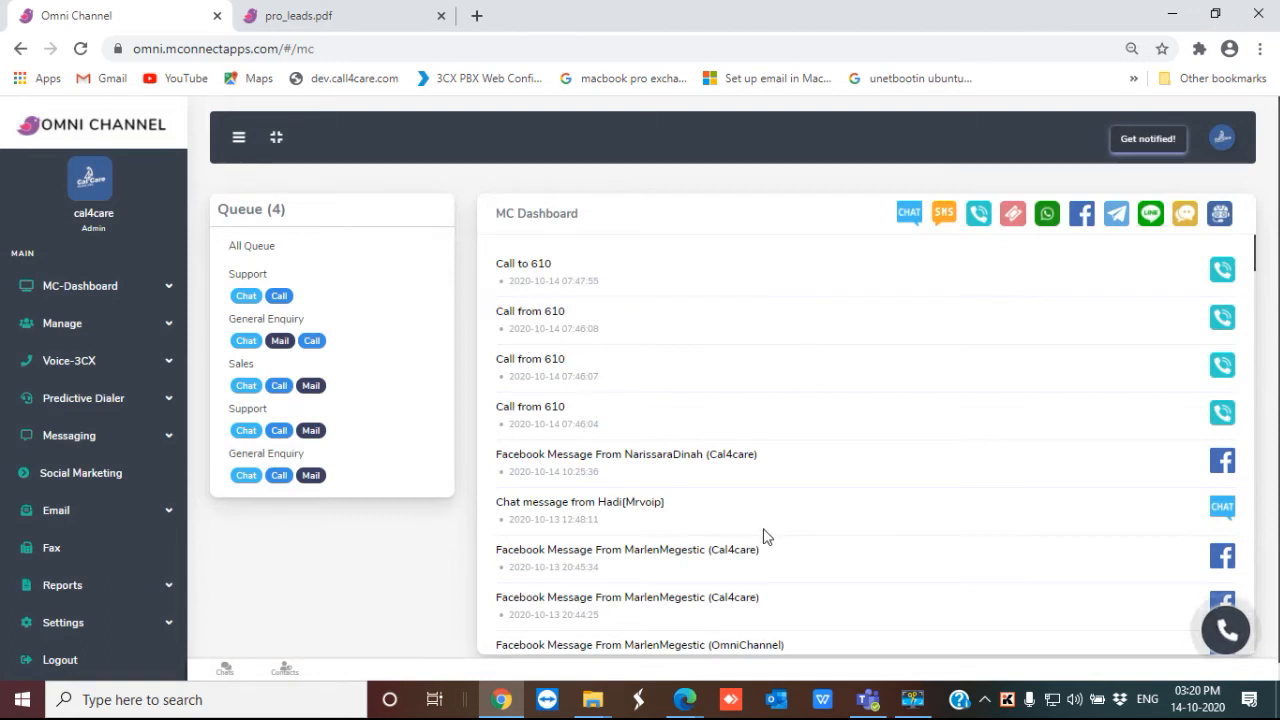
# Open the Leads page of the Manage section to view the Lead Management list
pyautogui.click(88, 318)
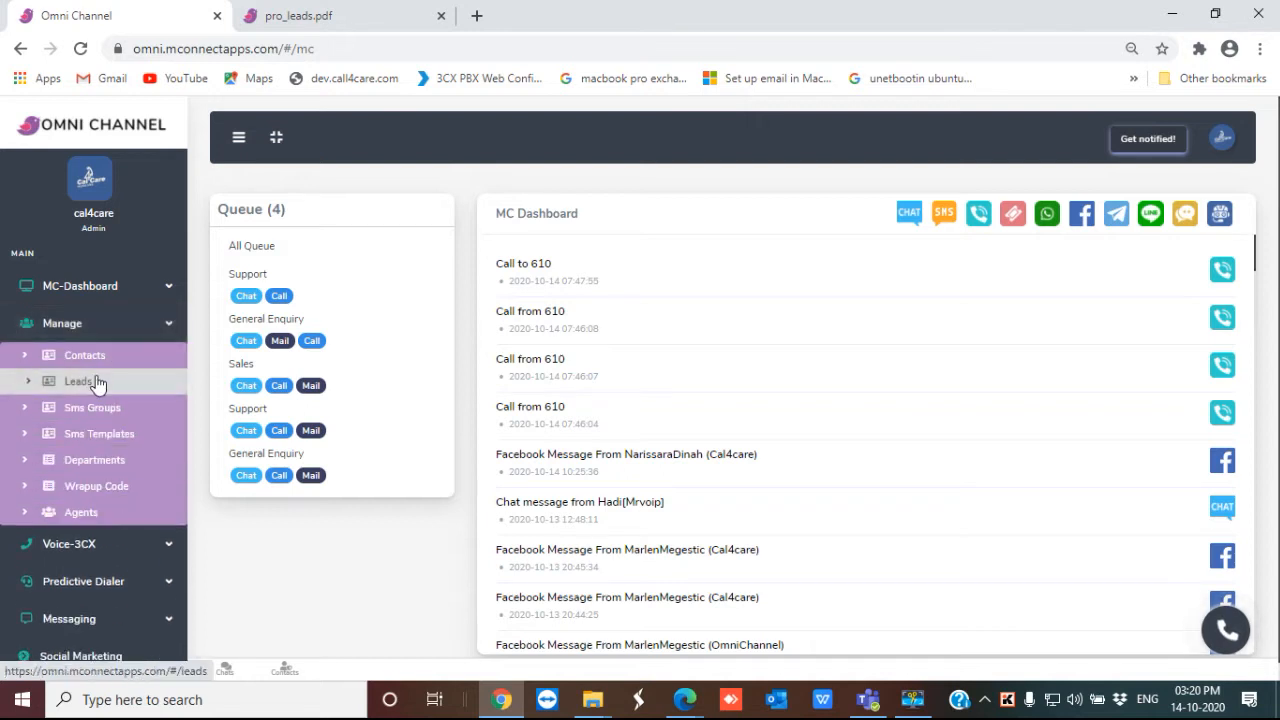
pyautogui.click(79, 381)
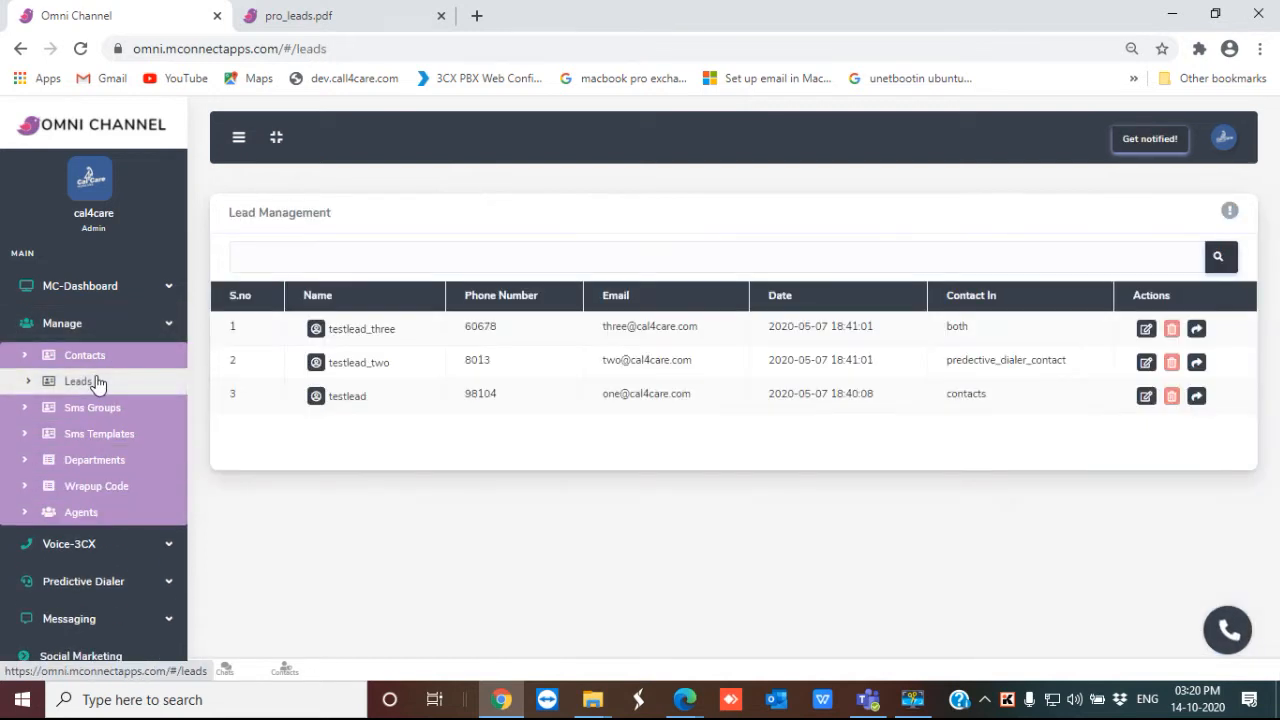
pyautogui.moveTo(331, 213); pyautogui.dragTo(240, 220)
pyautogui.click(229, 229)
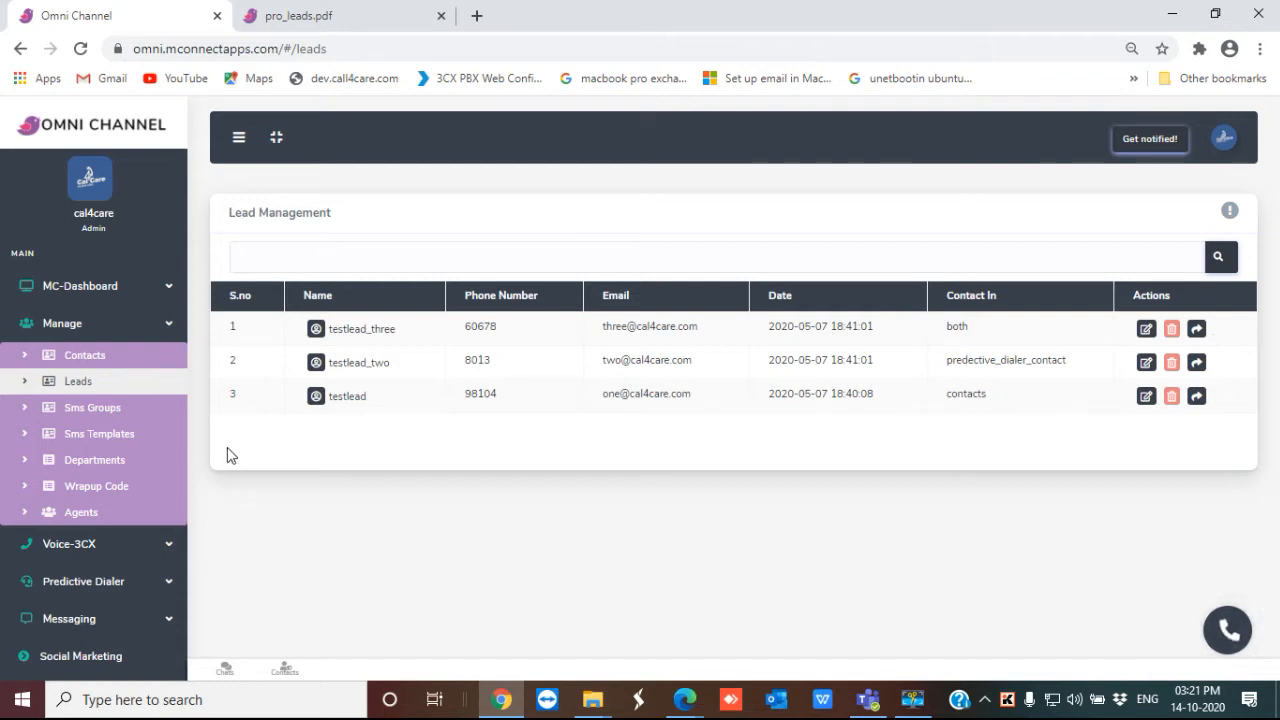
# Open the App Settings page and go to its Lead Management section
pyautogui.scroll(-3, 186, 326)
pyautogui.scroll(-1, 186, 326)
pyautogui.click(119, 626)
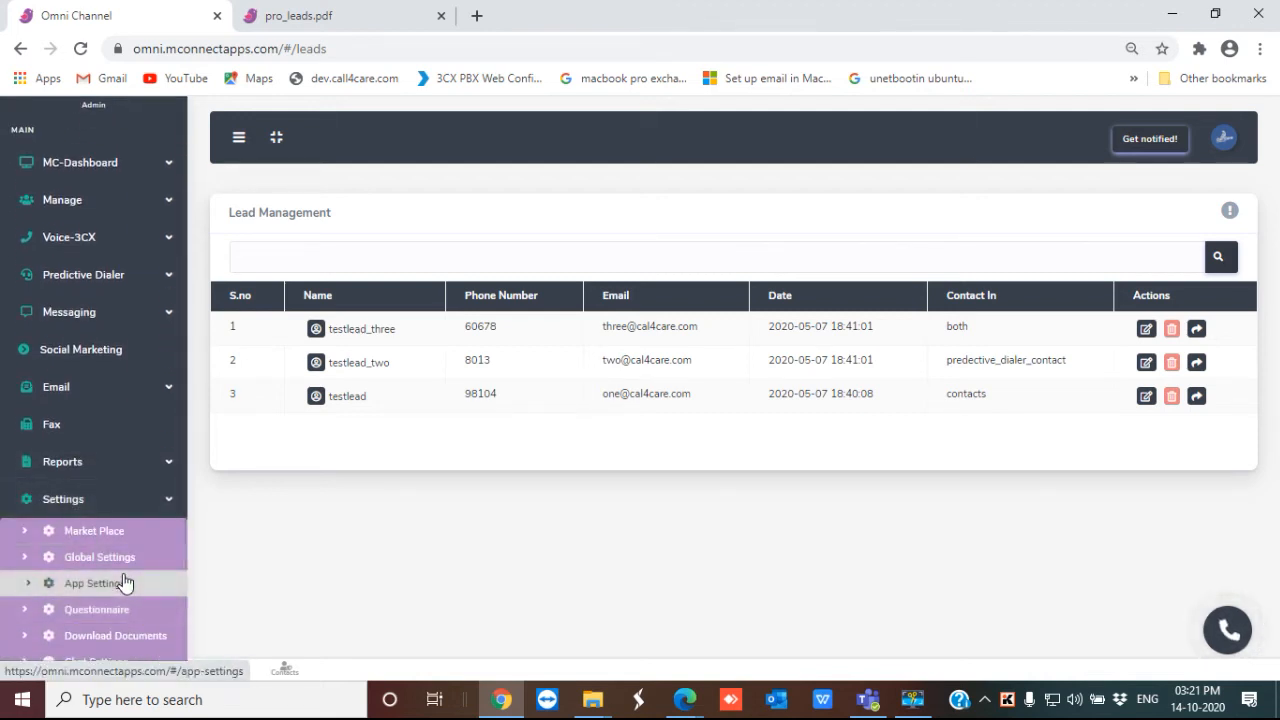
pyautogui.click(123, 582)
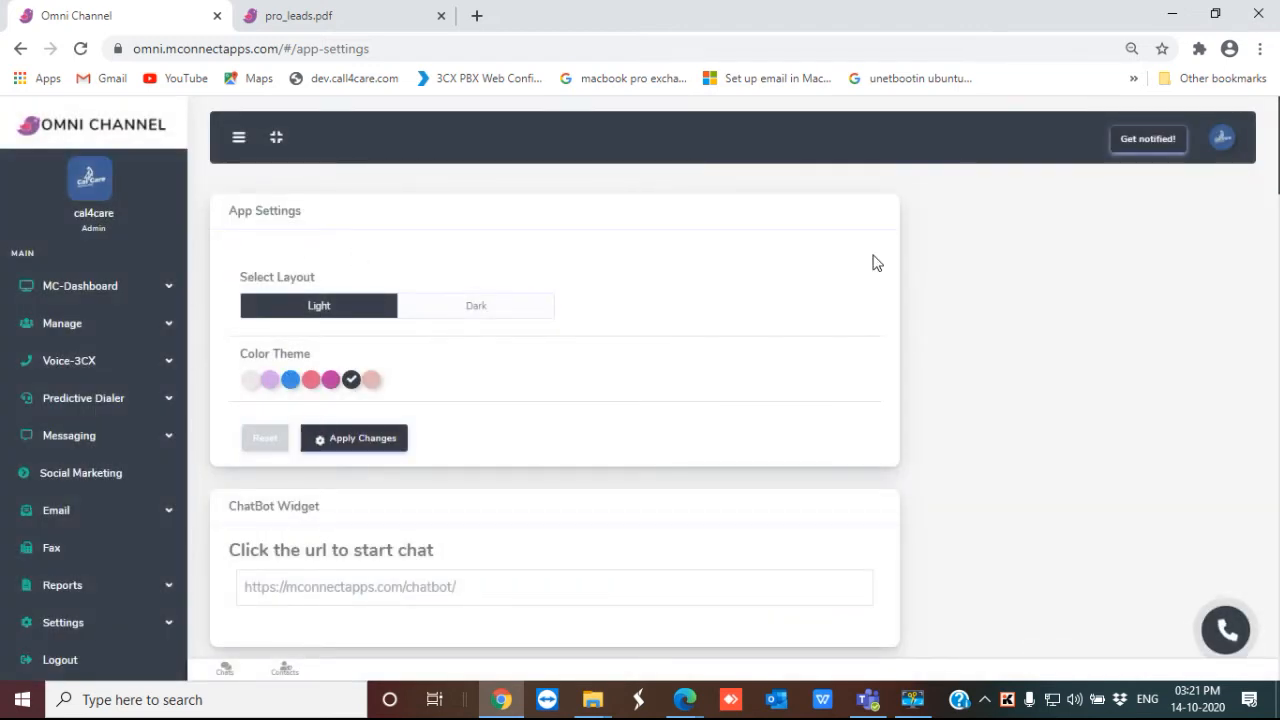
pyautogui.scroll(-1, 873, 262)
pyautogui.scroll(-4, 873, 262)
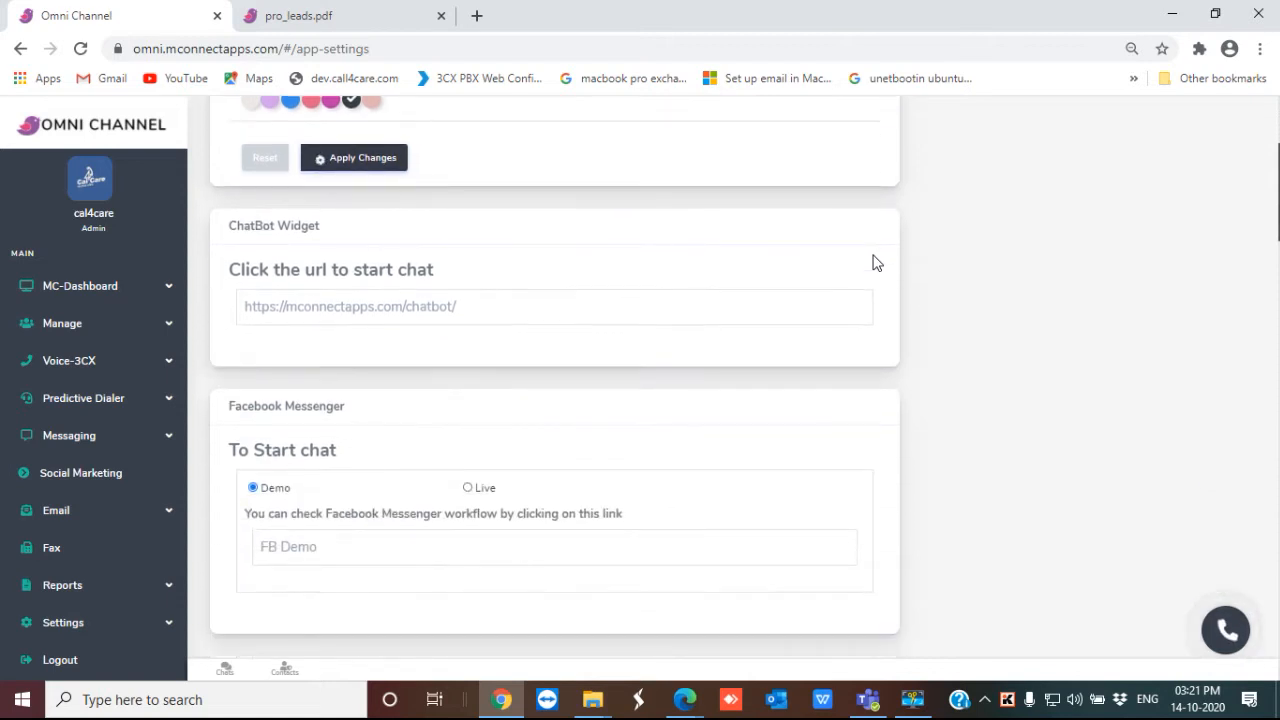
pyautogui.scroll(-4, 873, 262)
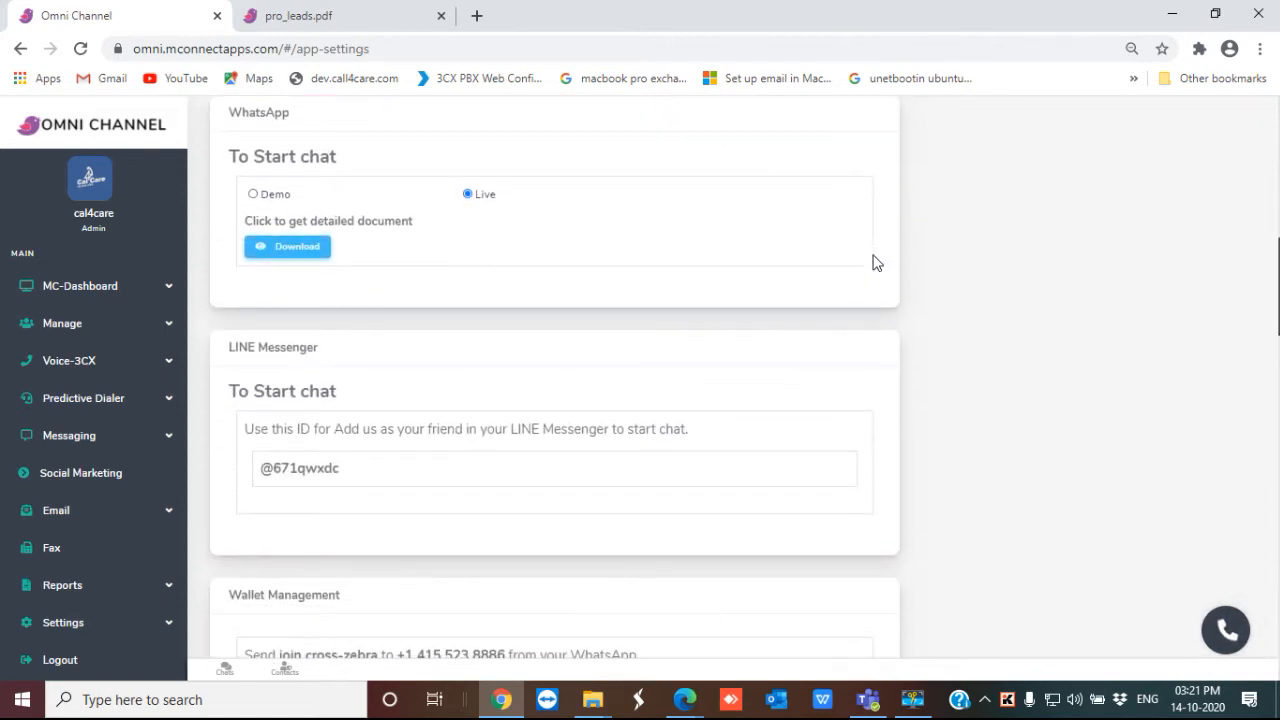
pyautogui.scroll(-1, 873, 262)
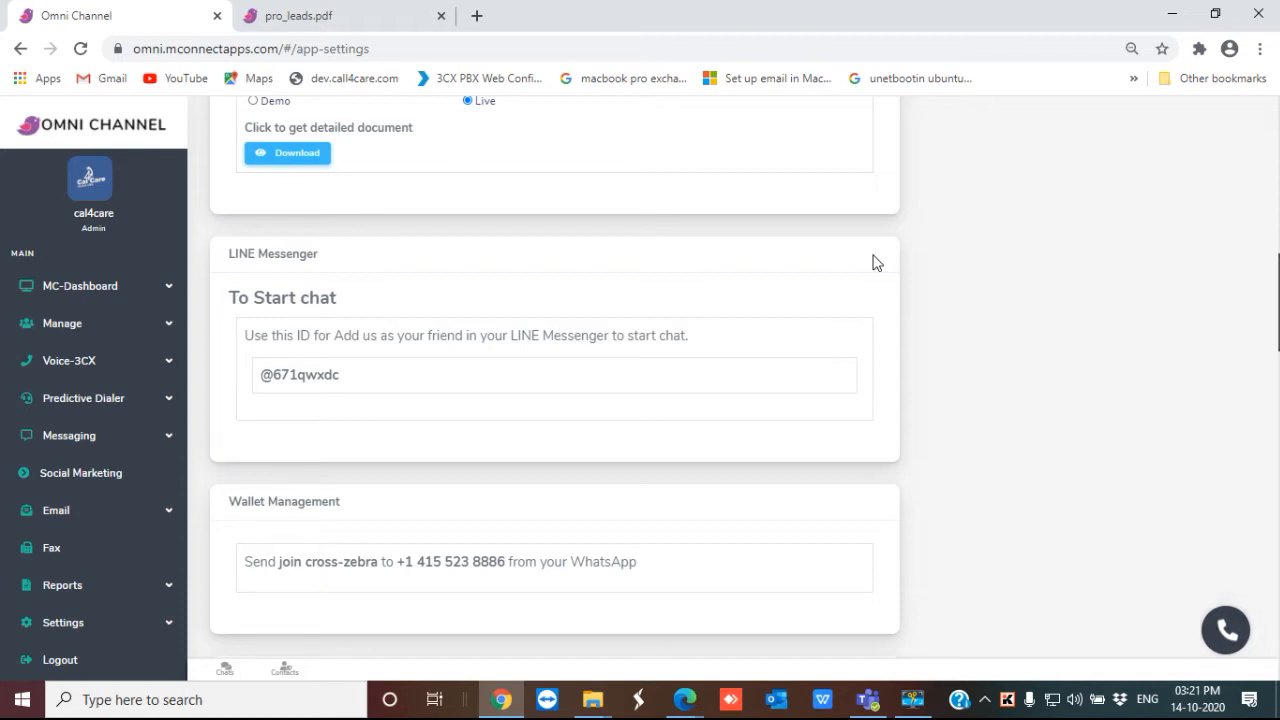
pyautogui.scroll(-1, 873, 262)
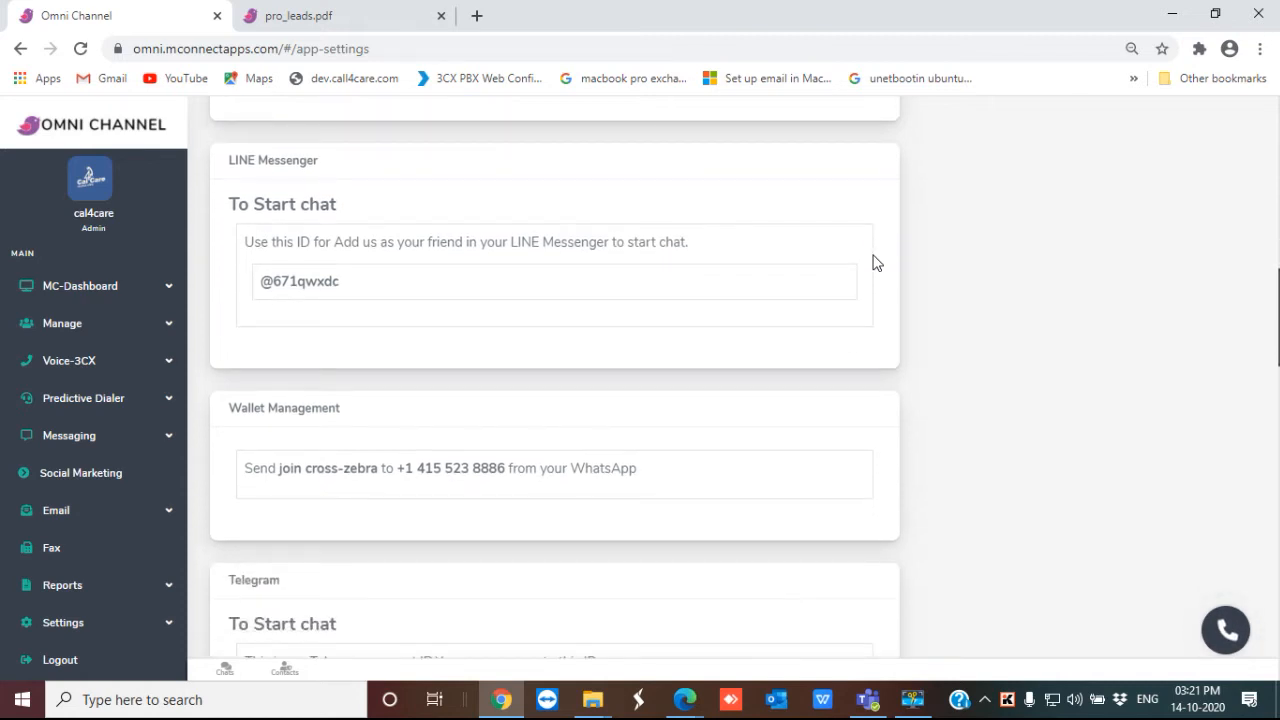
pyautogui.scroll(-7, 873, 262)
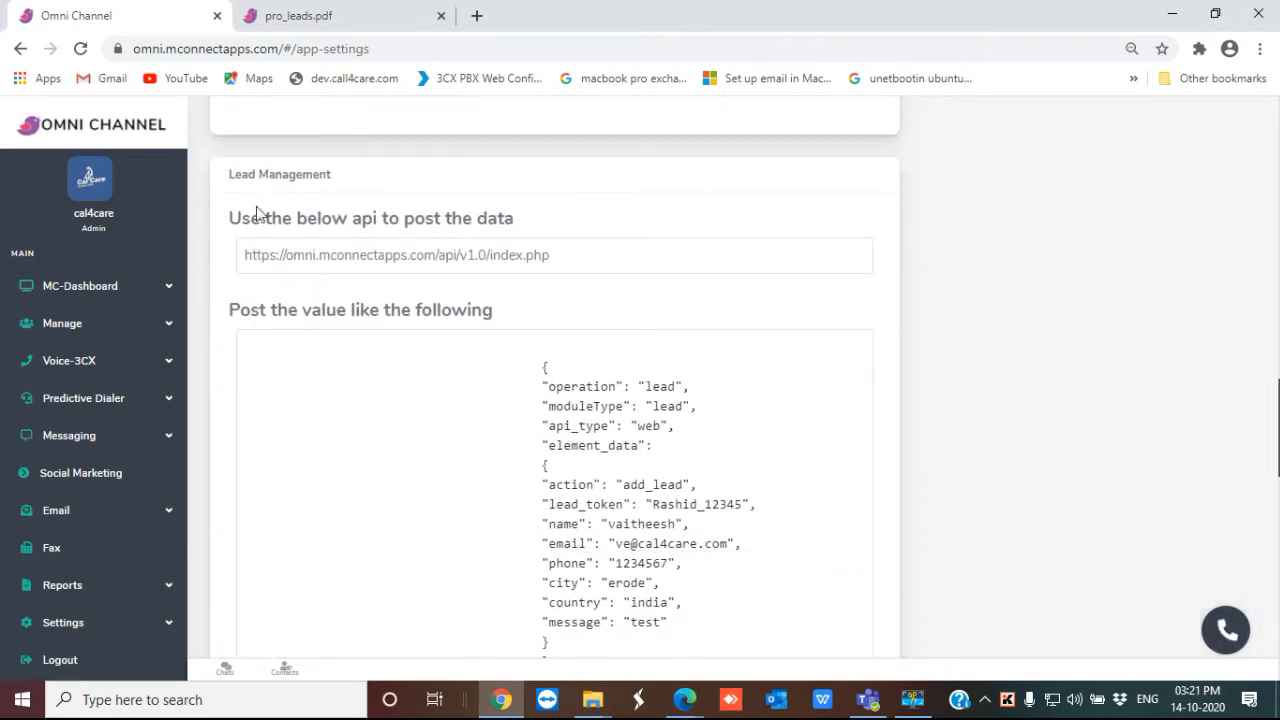
# Examine the Lead Management instructions for posting data through the API, including the complete sample JSON payload
pyautogui.moveTo(226, 178); pyautogui.dragTo(333, 196)
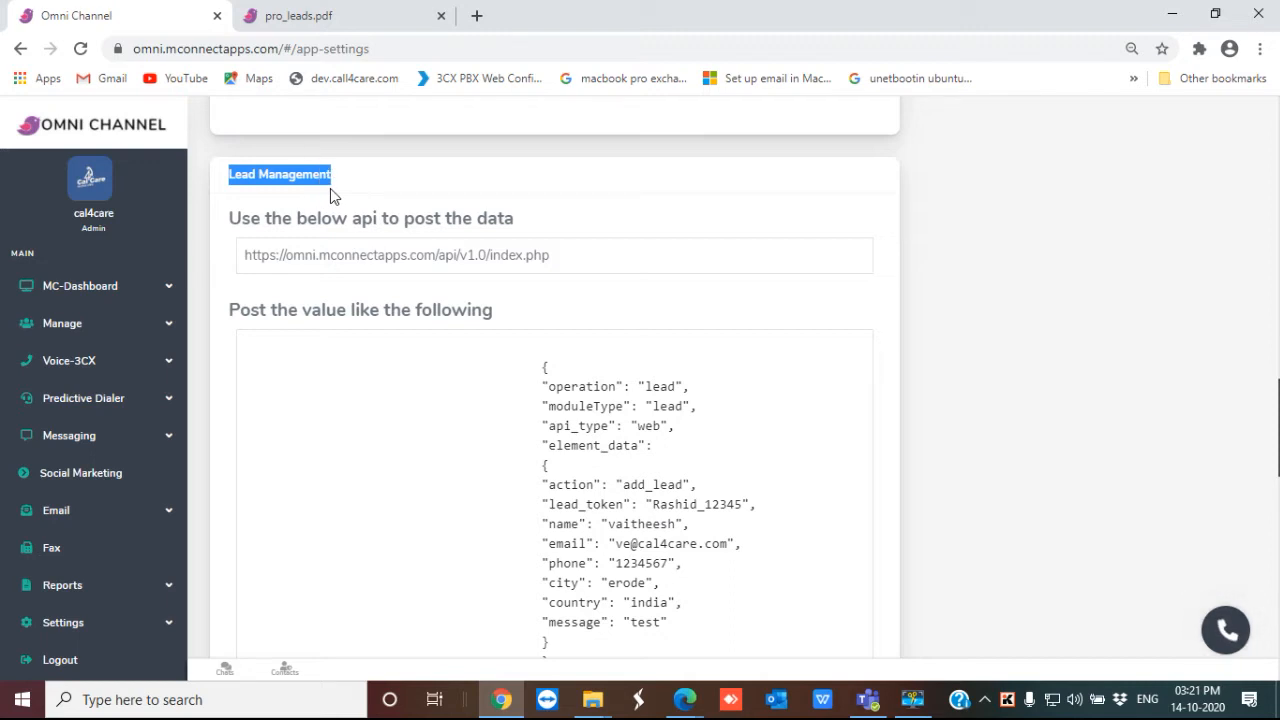
pyautogui.click(240, 220)
pyautogui.moveTo(240, 220); pyautogui.dragTo(530, 230)
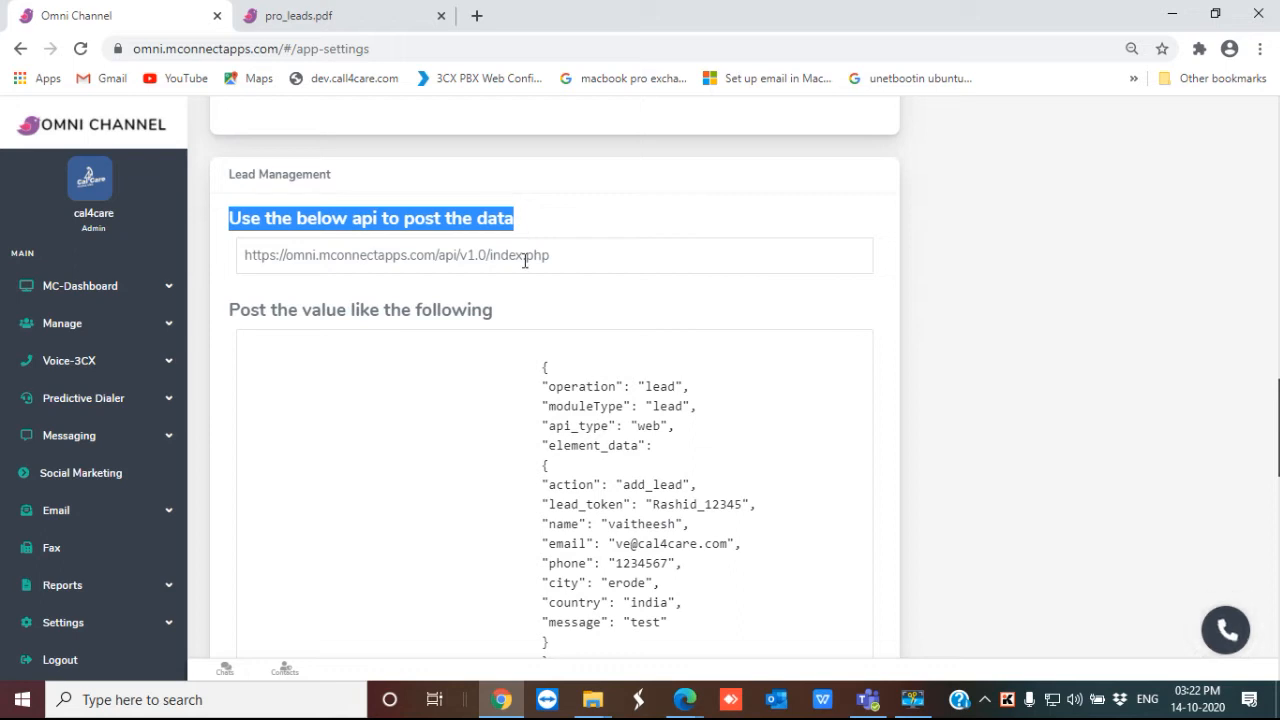
pyautogui.click(525, 260)
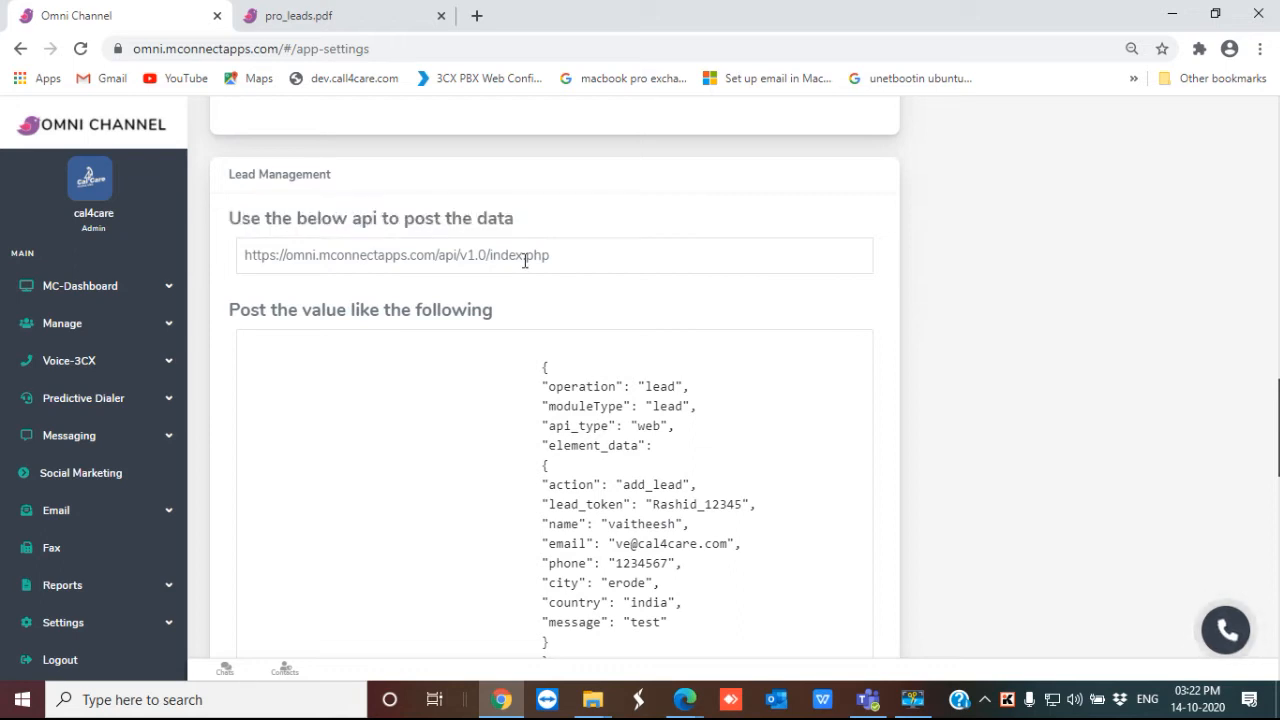
pyautogui.scroll(-3, 525, 260)
pyautogui.moveTo(526, 176); pyautogui.dragTo(690, 470)
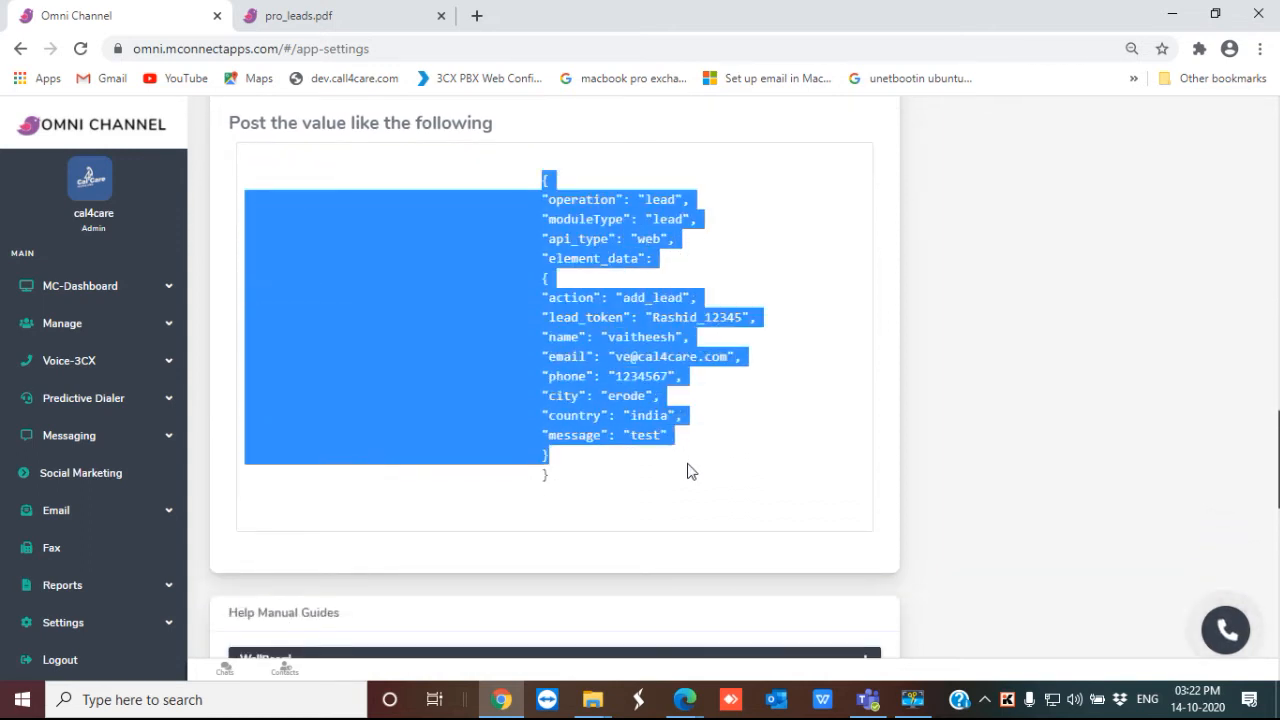
pyautogui.click(823, 403)
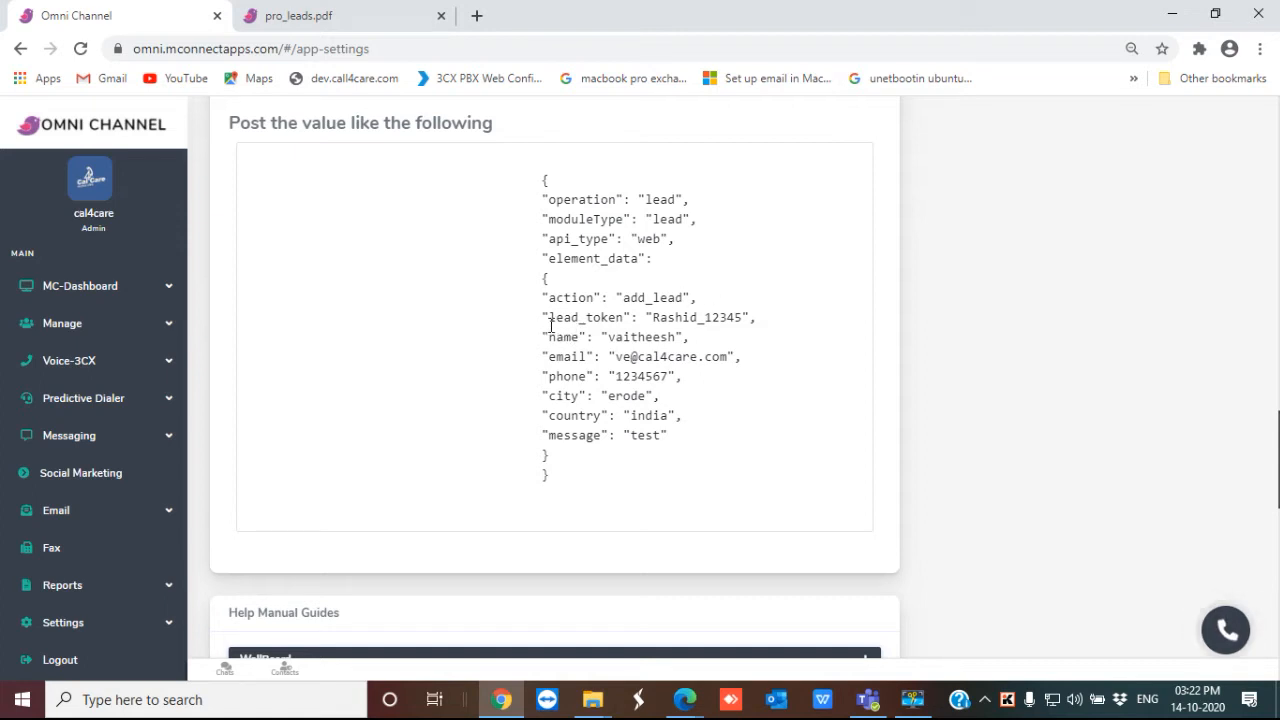
# Review the sample payload's lead_token, name, email, phone, city and country fields, and the API URL that receives them
pyautogui.moveTo(540, 317); pyautogui.dragTo(759, 325)
pyautogui.moveTo(541, 337); pyautogui.dragTo(698, 343)
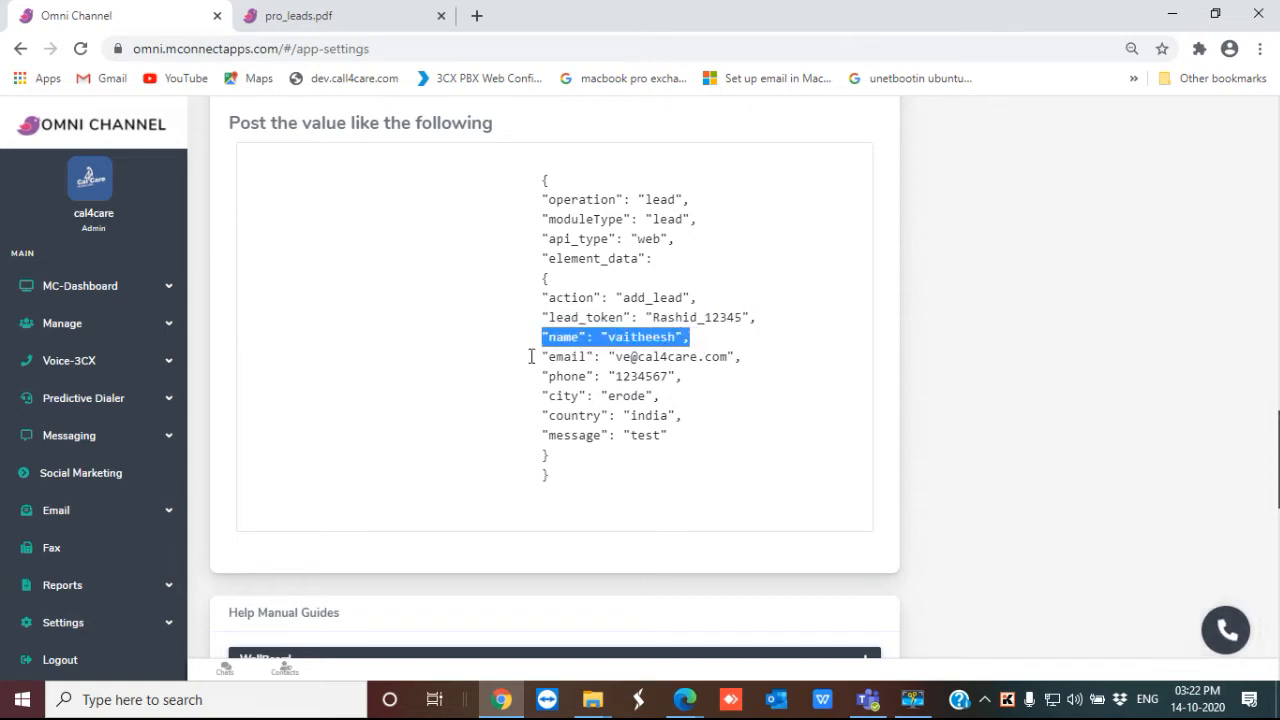
pyautogui.moveTo(550, 359); pyautogui.dragTo(736, 358)
pyautogui.moveTo(548, 380); pyautogui.dragTo(688, 380)
pyautogui.moveTo(548, 396); pyautogui.dragTo(670, 396)
pyautogui.moveTo(541, 416); pyautogui.dragTo(683, 416)
pyautogui.click(673, 450)
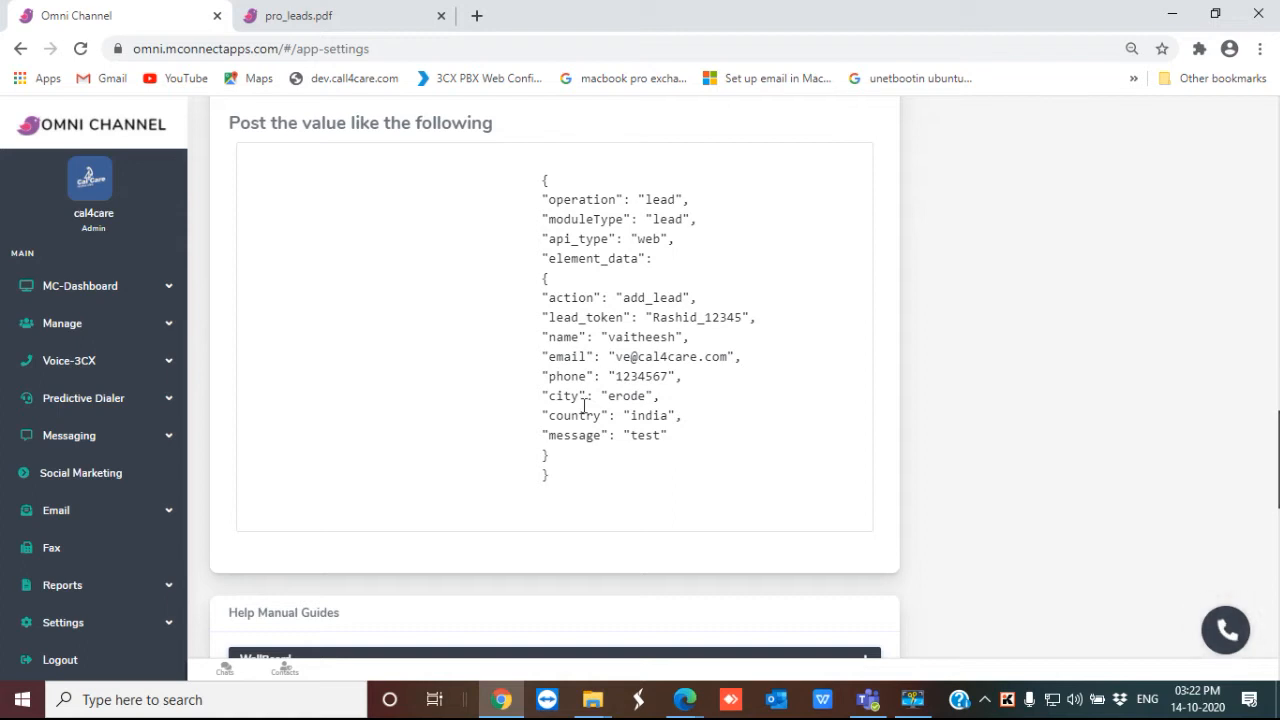
pyautogui.scroll(3, 320, 357)
pyautogui.moveTo(244, 348); pyautogui.dragTo(553, 373)
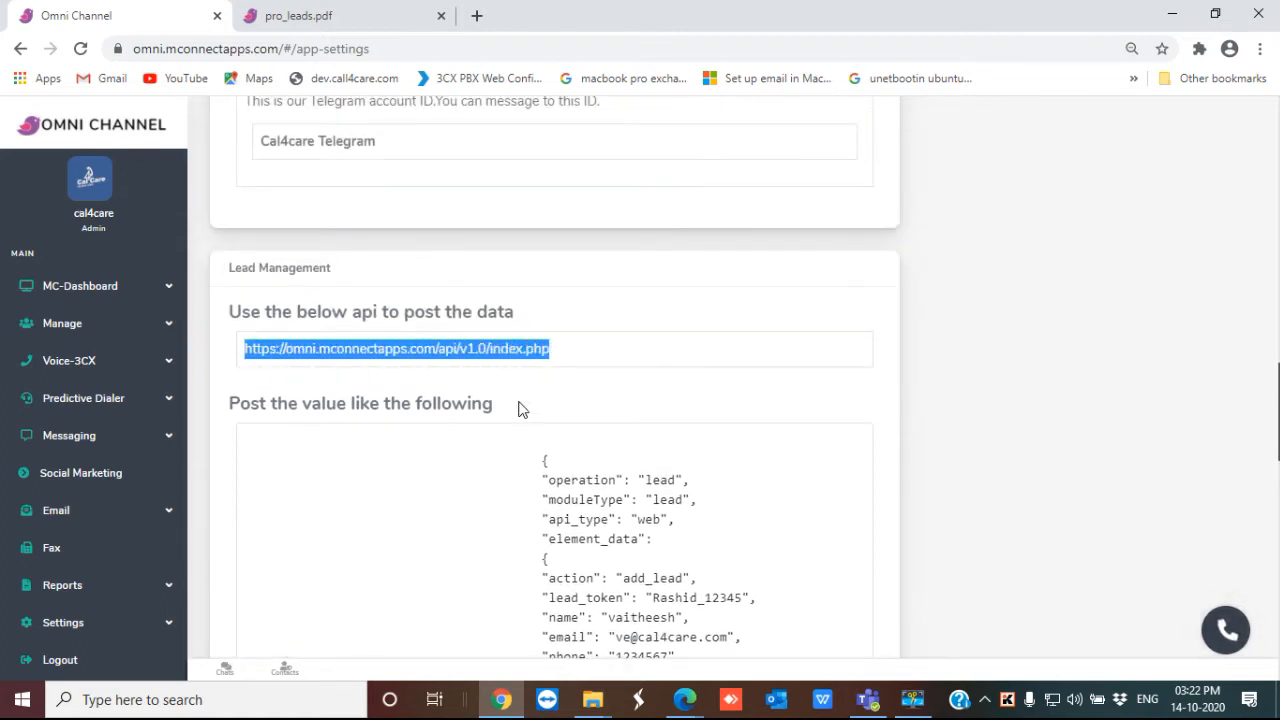
# Return to the leads list and open the contact details of testlead_three for editing
pyautogui.click(163, 324)
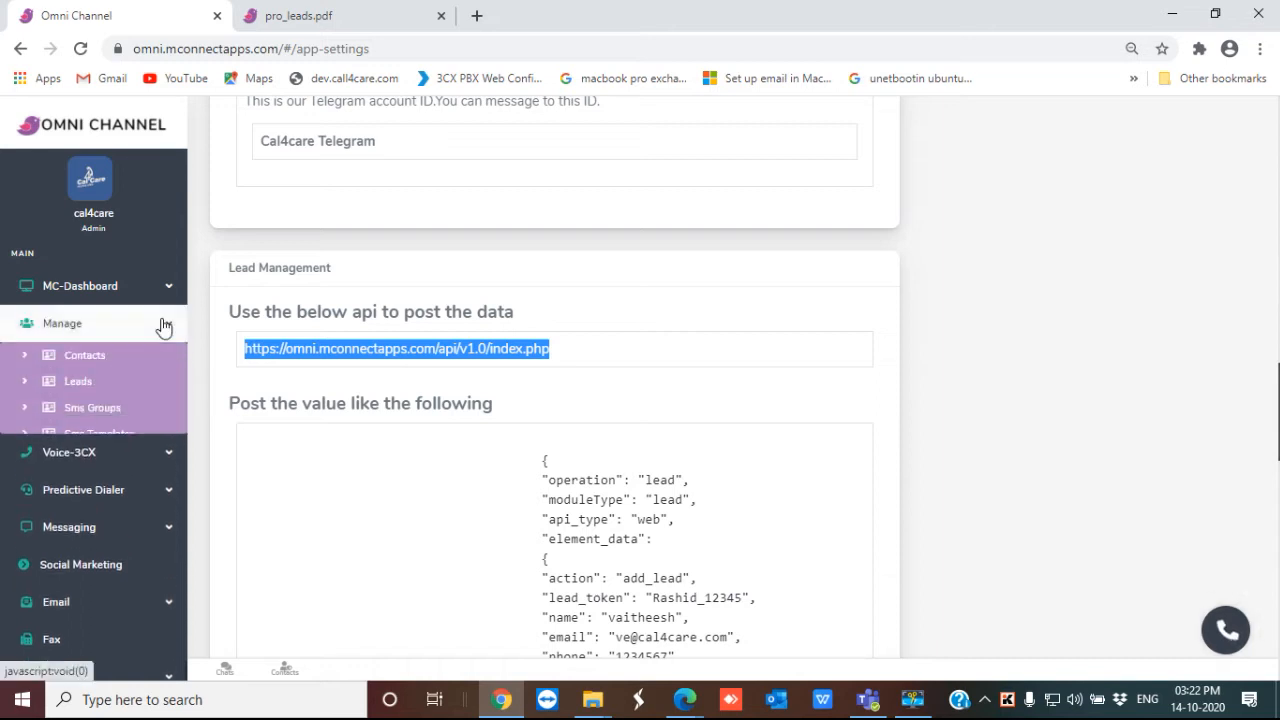
pyautogui.click(117, 381)
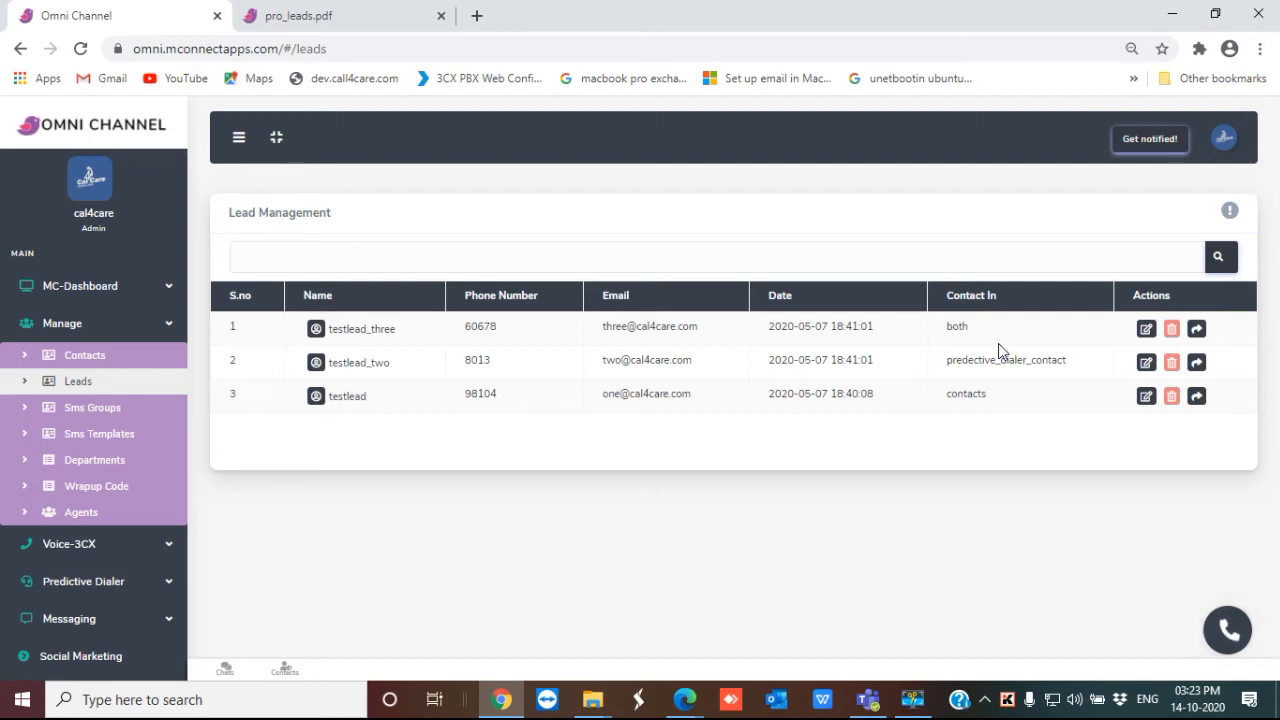
pyautogui.click(1146, 329)
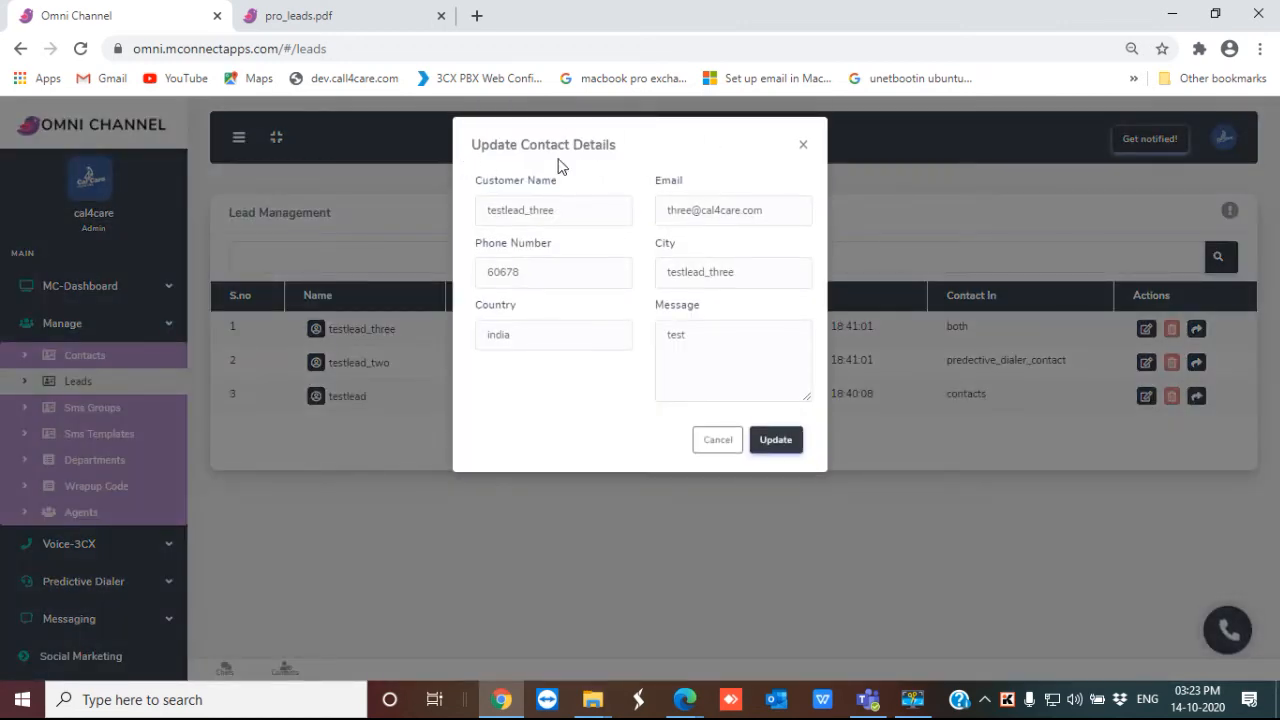
pyautogui.moveTo(474, 140); pyautogui.dragTo(617, 152)
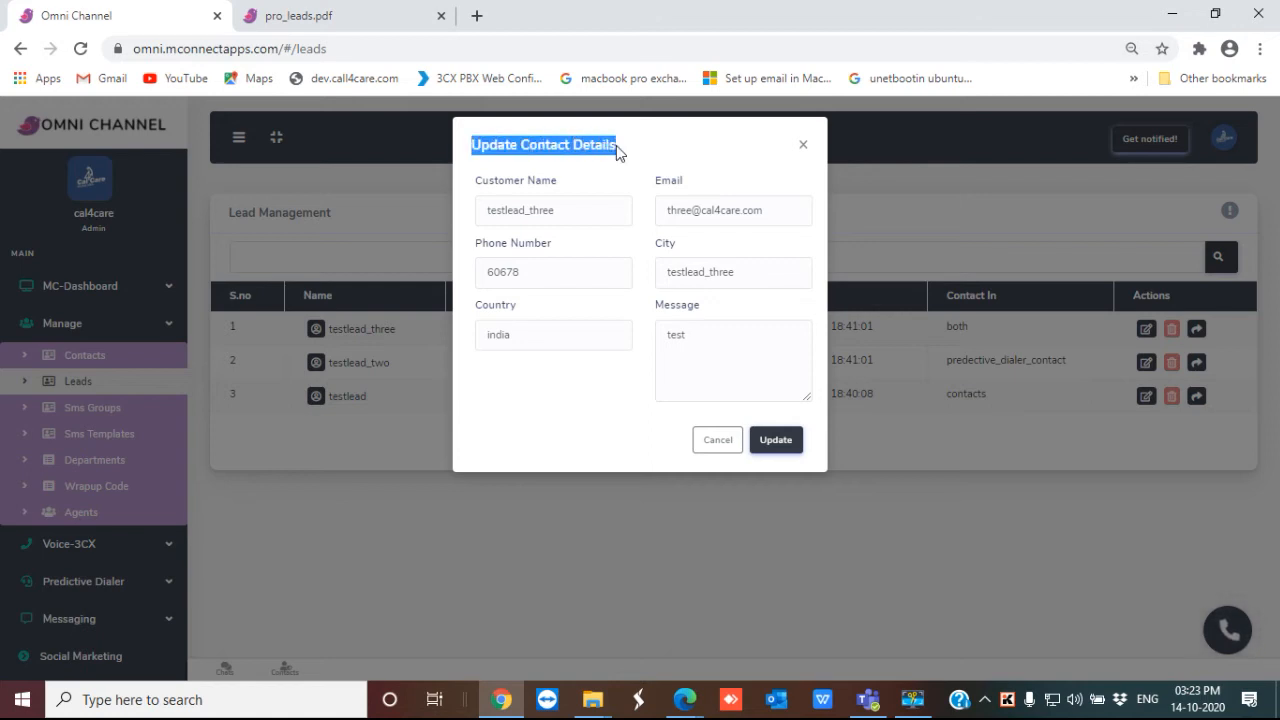
# Go through the lead's customer name, email, phone number, city, country and message fields, and submit the update
pyautogui.click(598, 208)
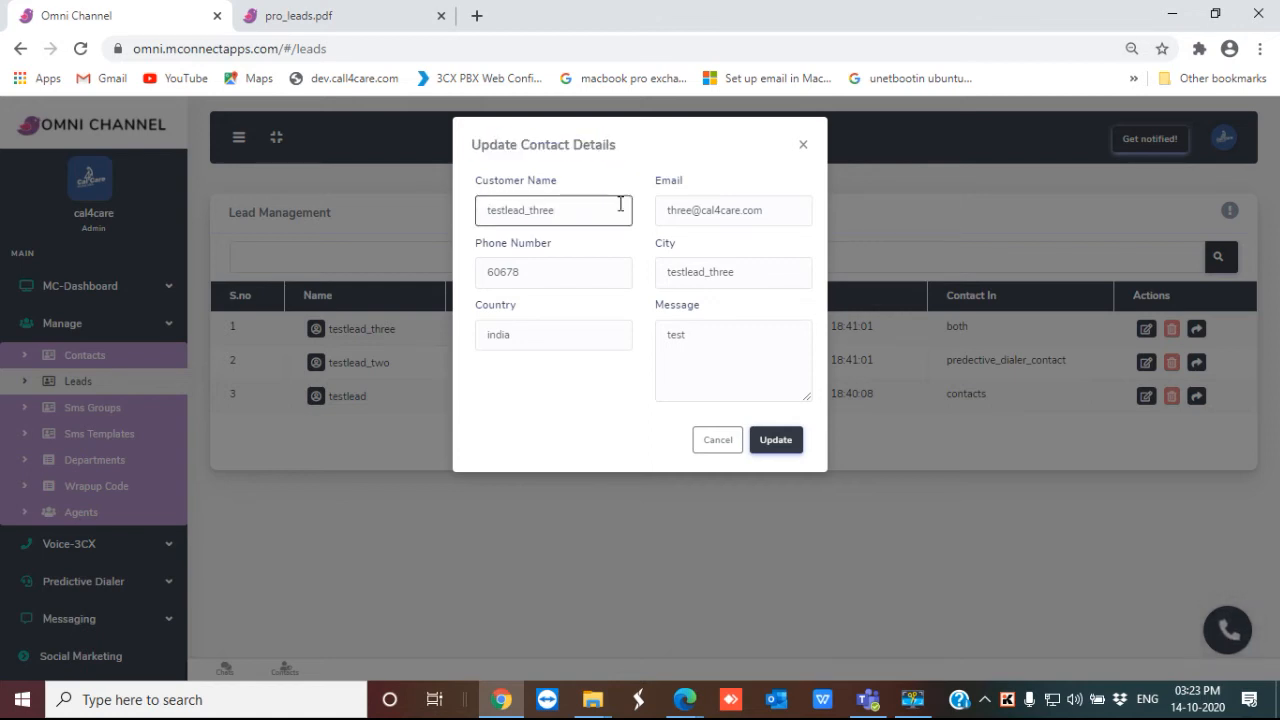
pyautogui.click(690, 208)
pyautogui.click(594, 272)
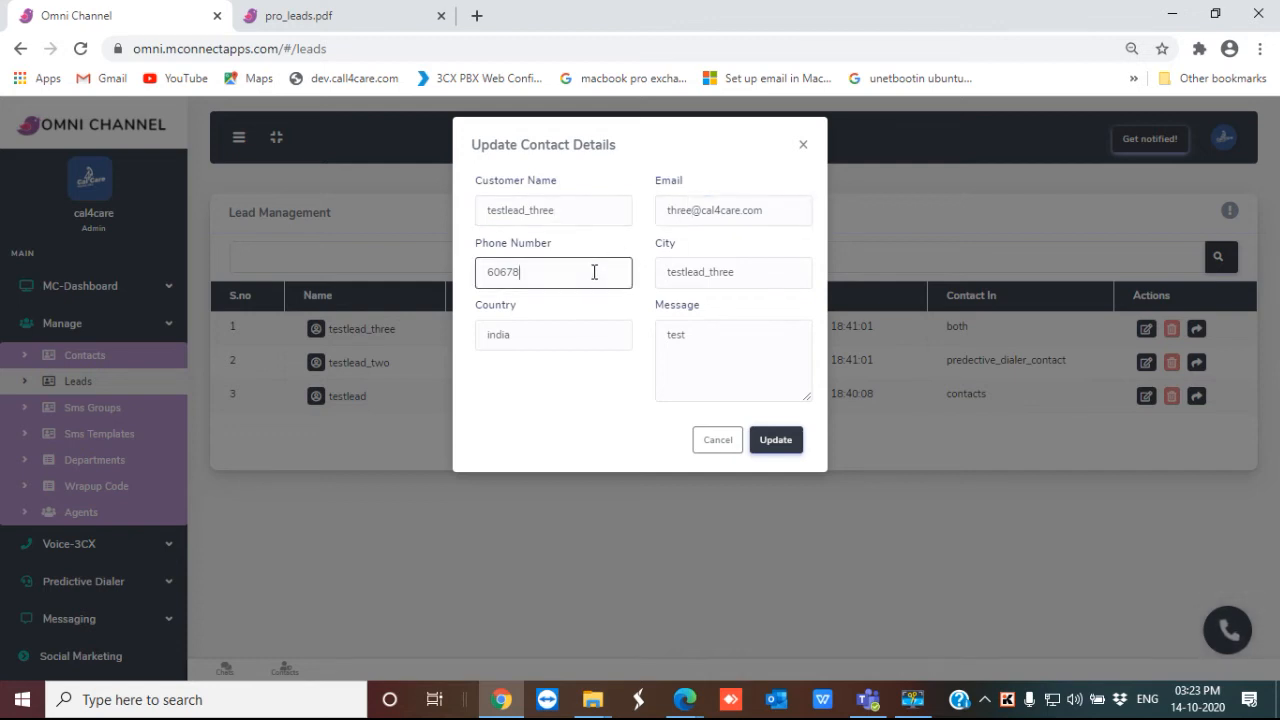
pyautogui.click(732, 274)
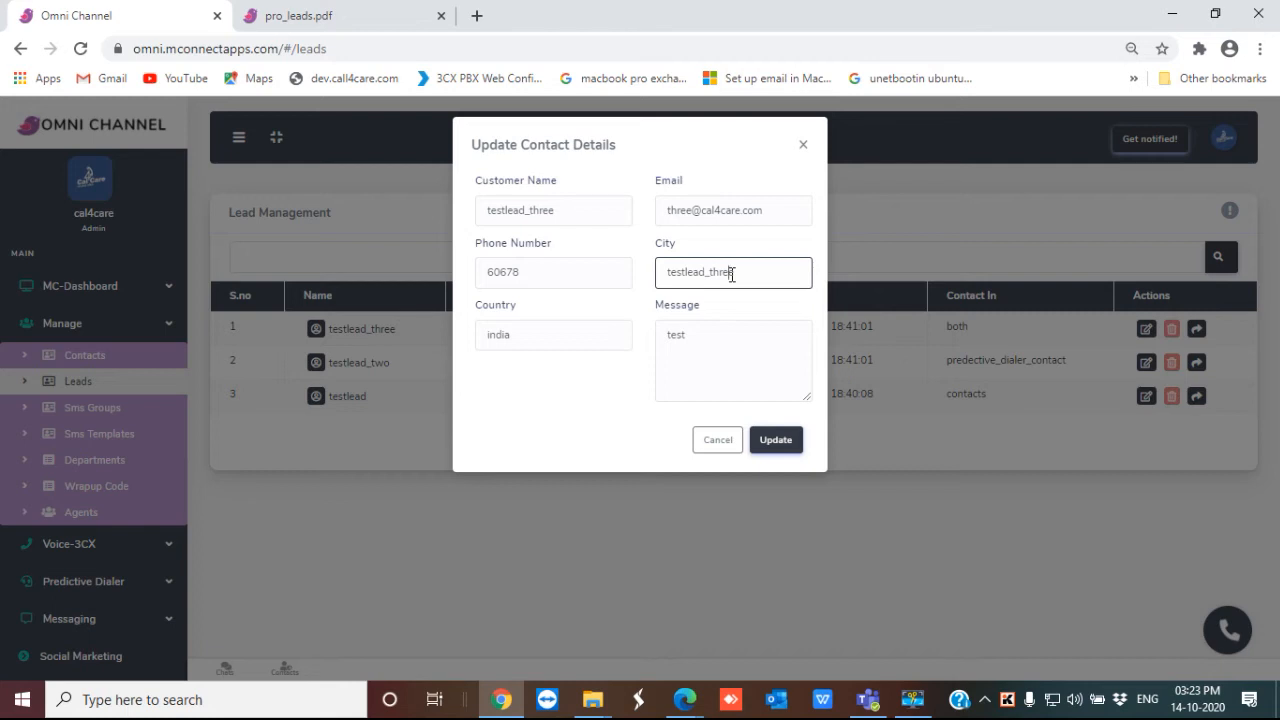
pyautogui.click(594, 340)
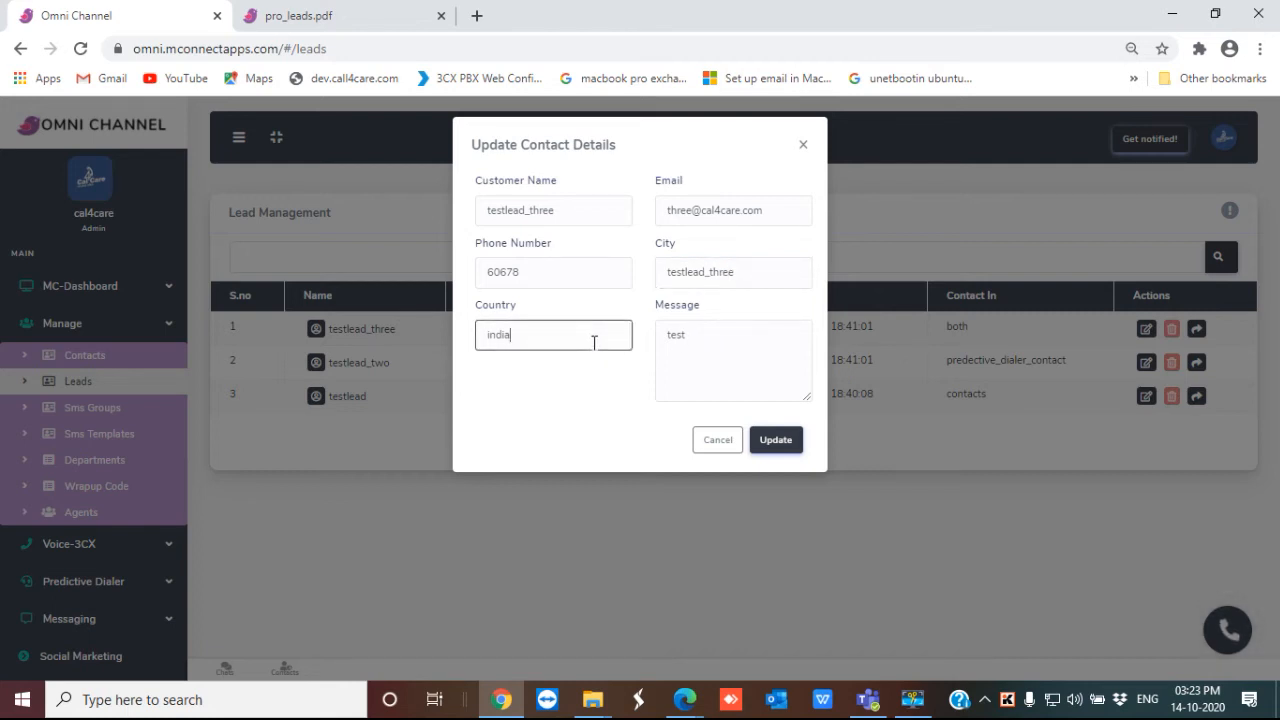
pyautogui.click(754, 357)
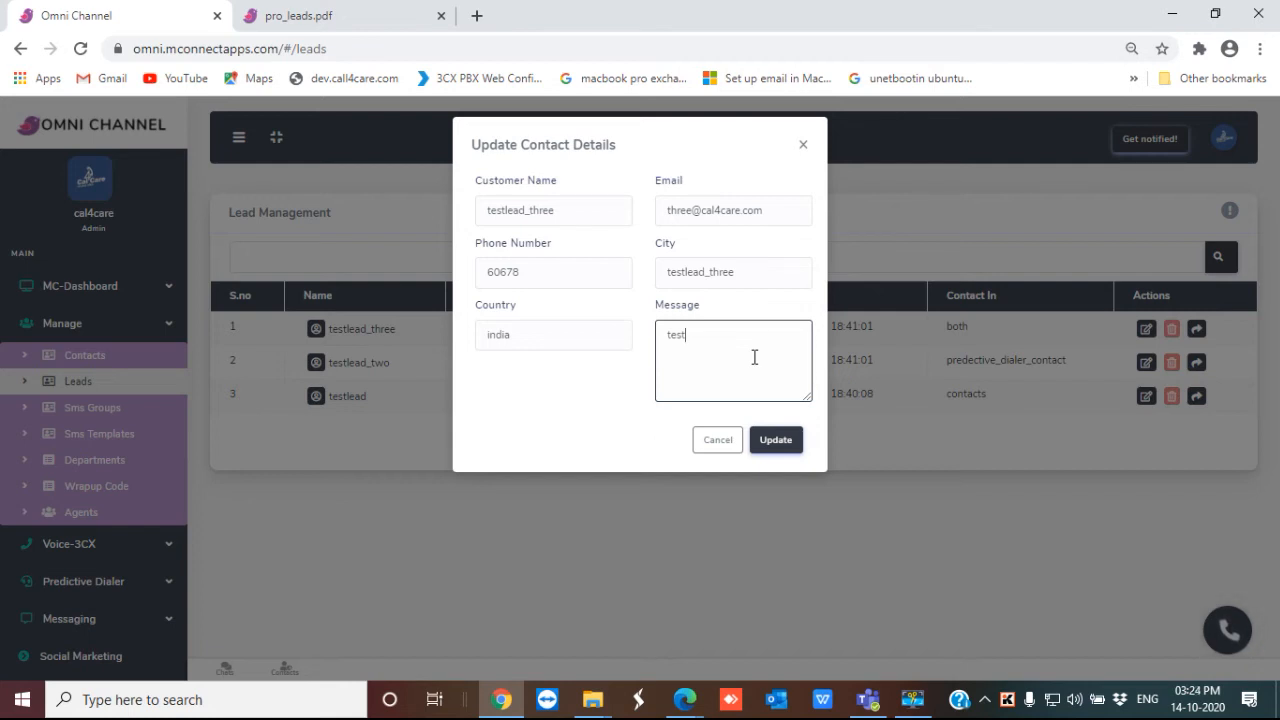
pyautogui.click(776, 442)
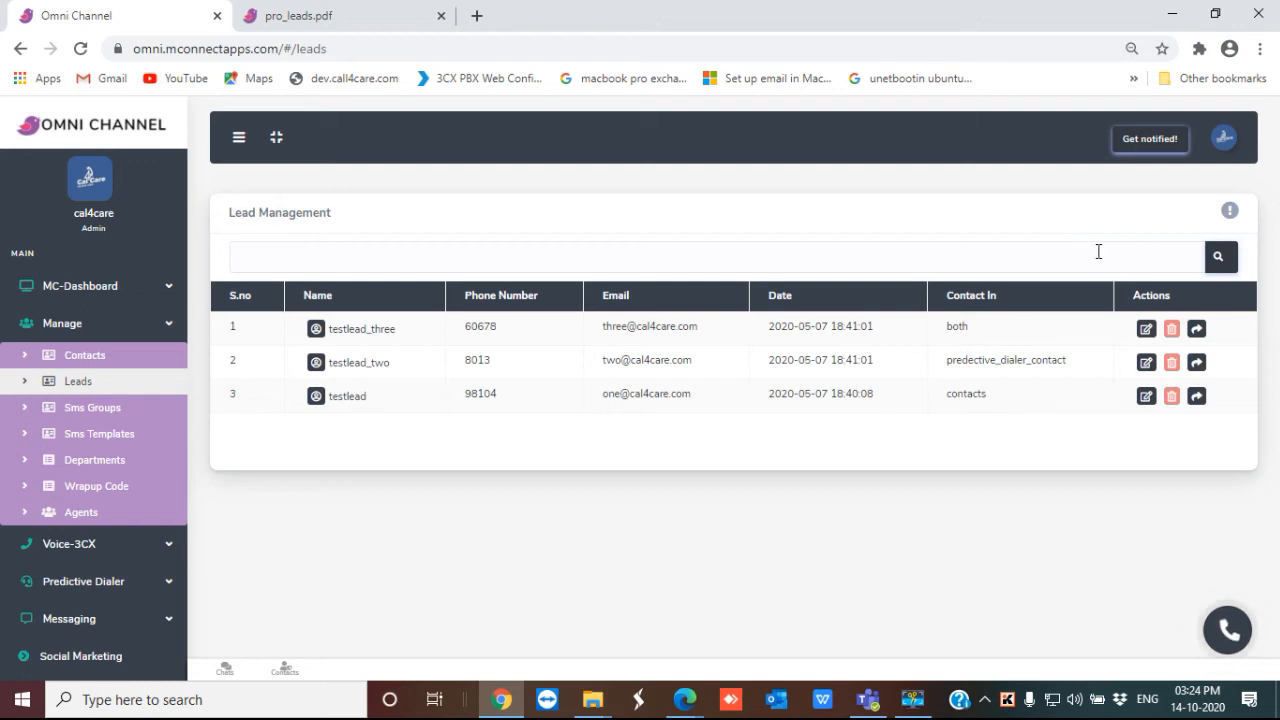
# Request deletion of the lead testlead_three, read the confirmation question, and cancel the deletion
pyautogui.click(1173, 333)
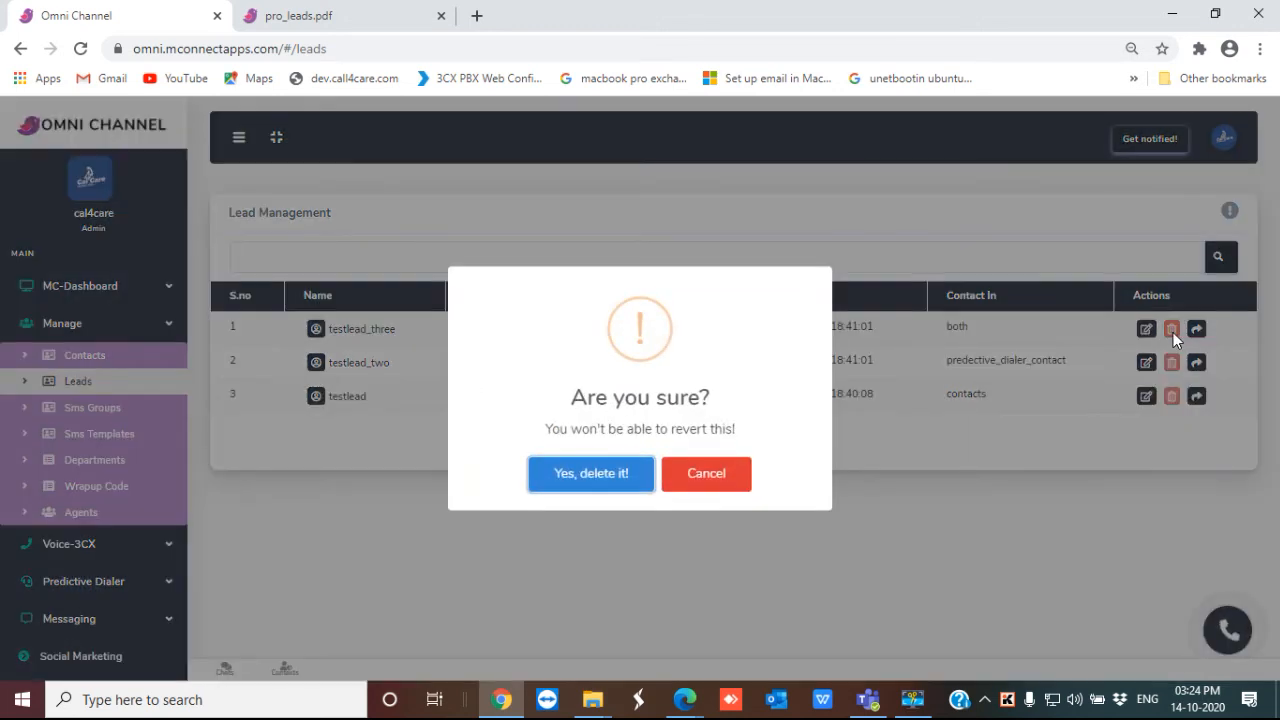
pyautogui.moveTo(571, 400); pyautogui.dragTo(723, 409)
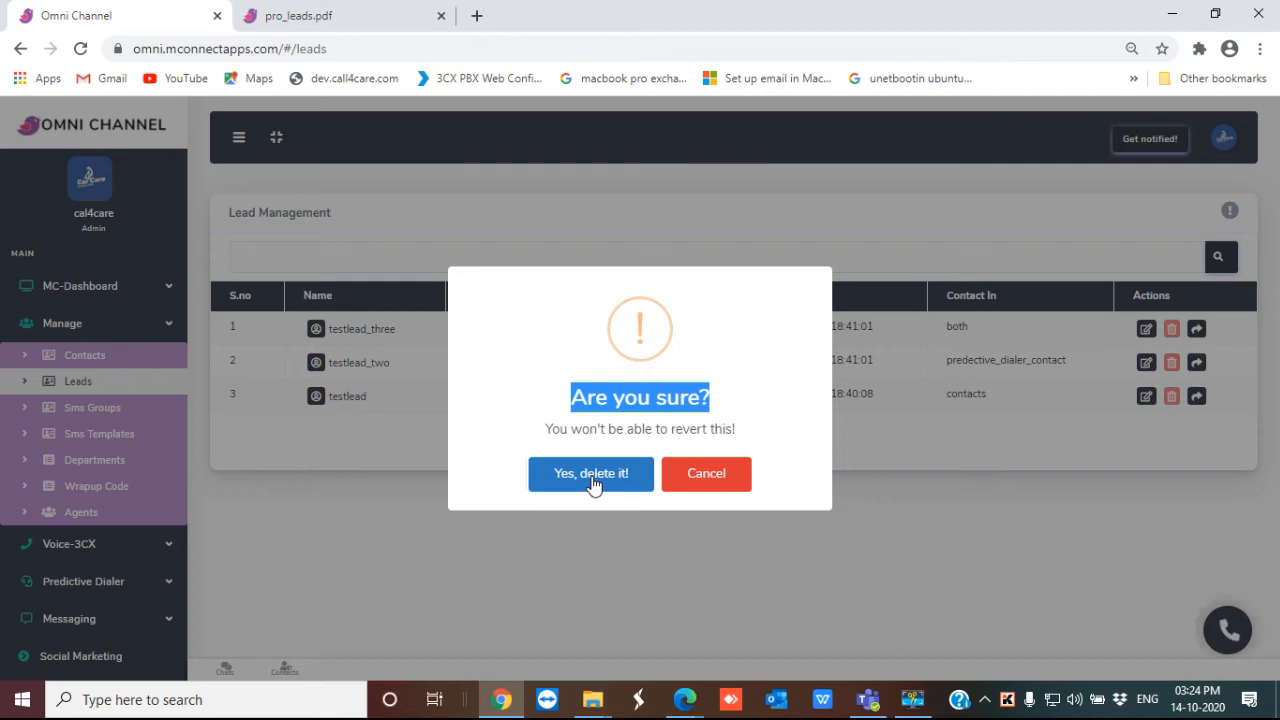
pyautogui.click(706, 478)
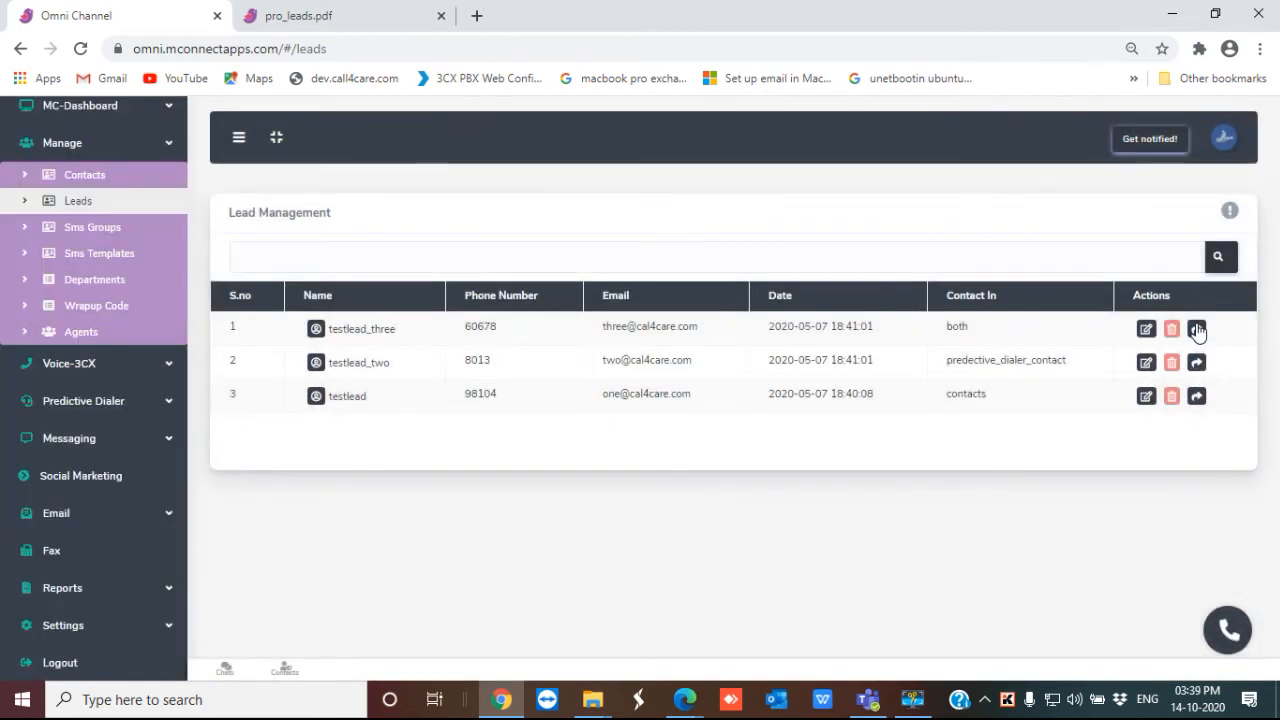
# Review the Convert To options Contact and Predictive Dialer Contact for testlead_three, and close the dialog without updating
pyautogui.click(1197, 330)
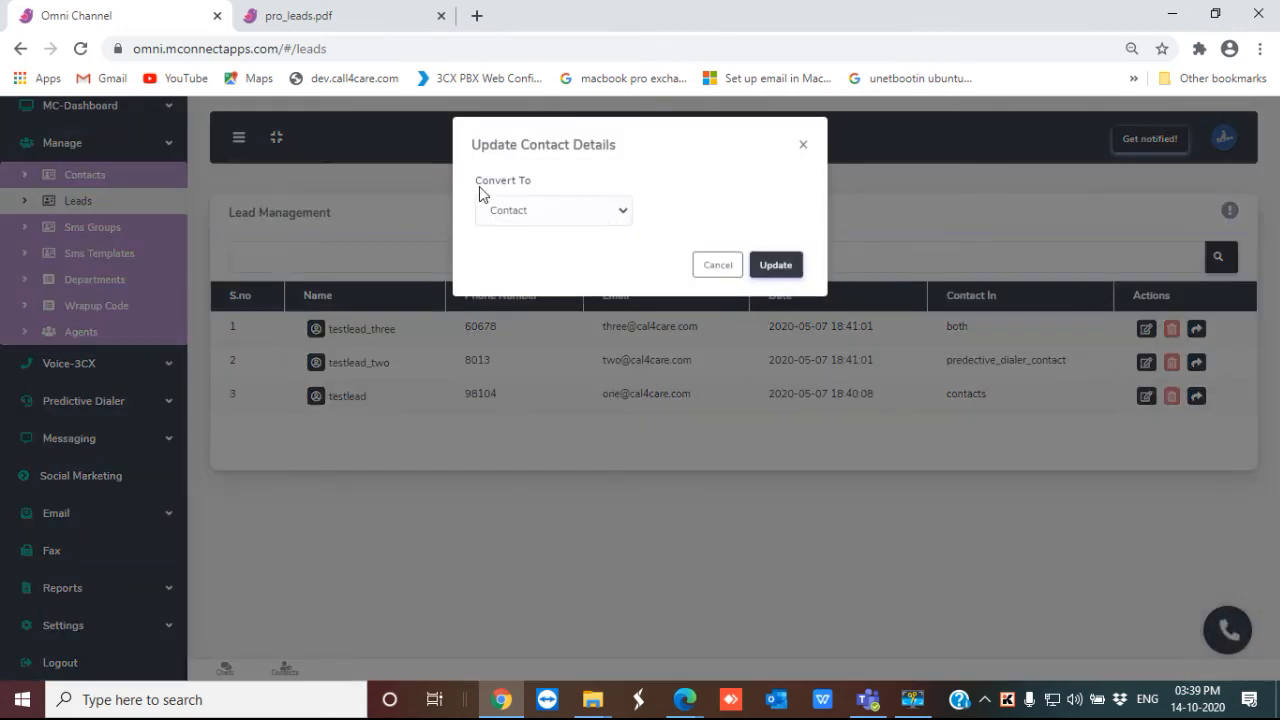
pyautogui.click(623, 215)
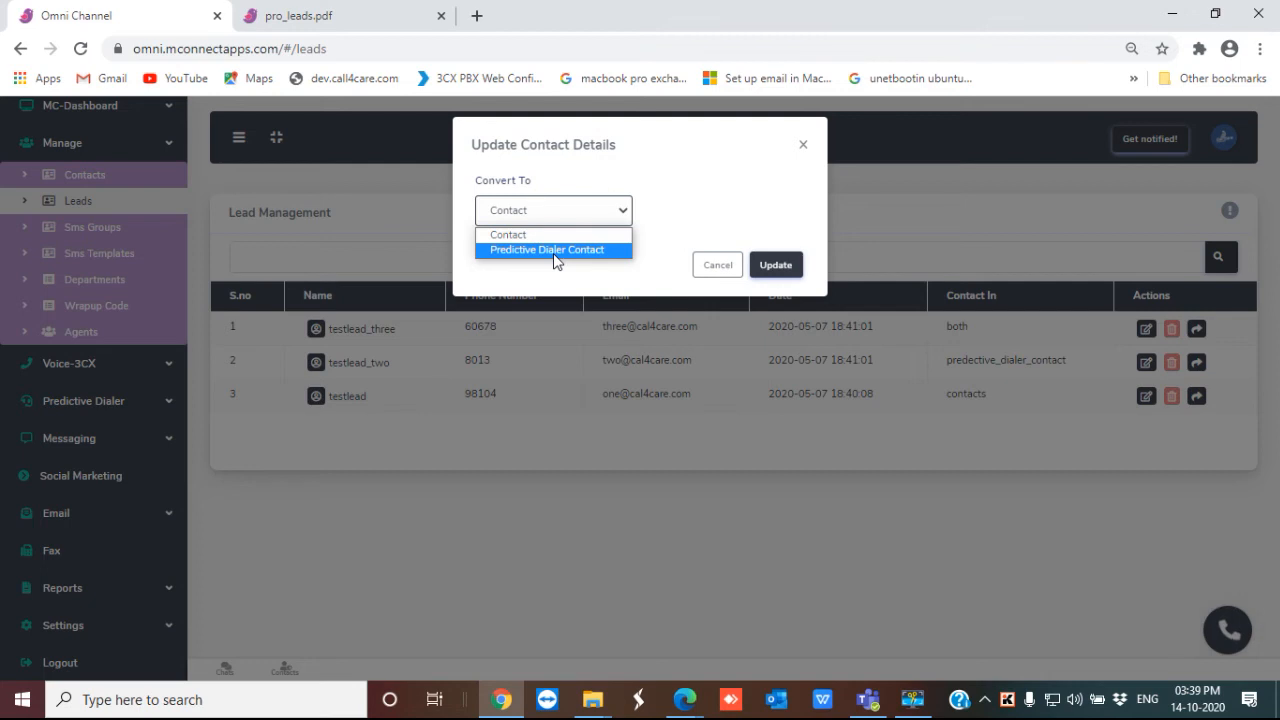
pyautogui.doubleClick(795, 211)
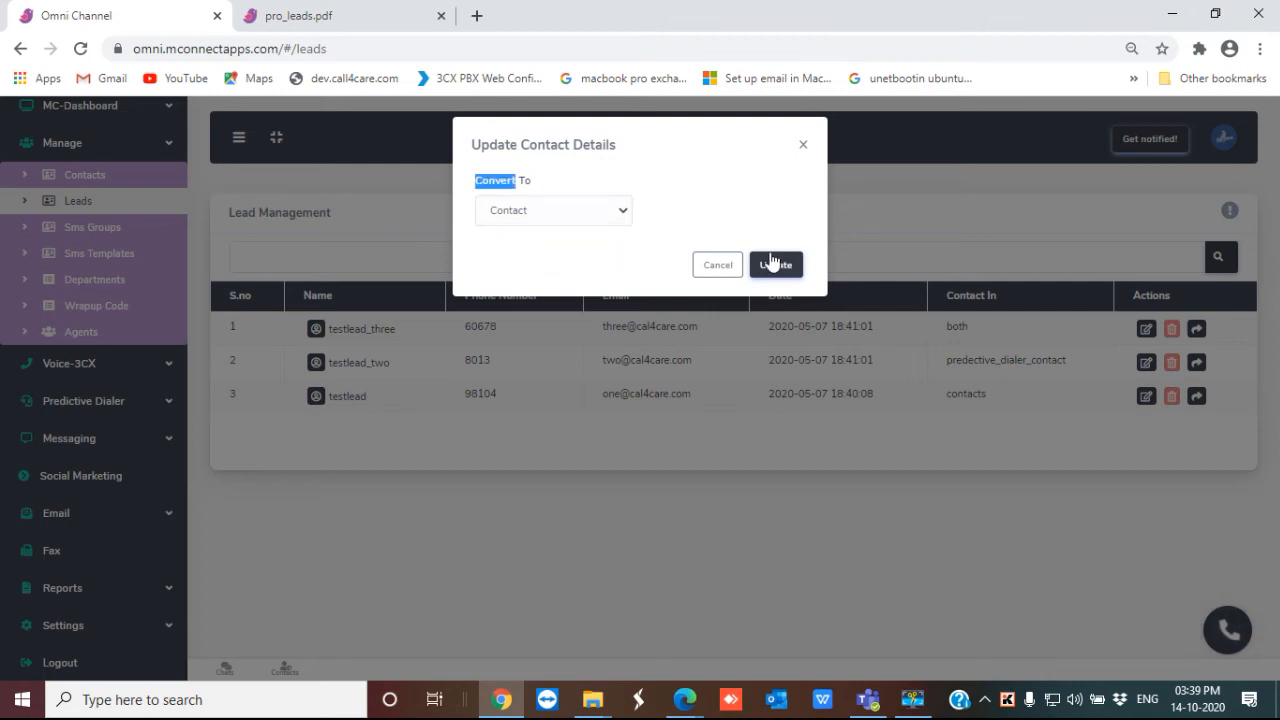
pyautogui.click(804, 146)
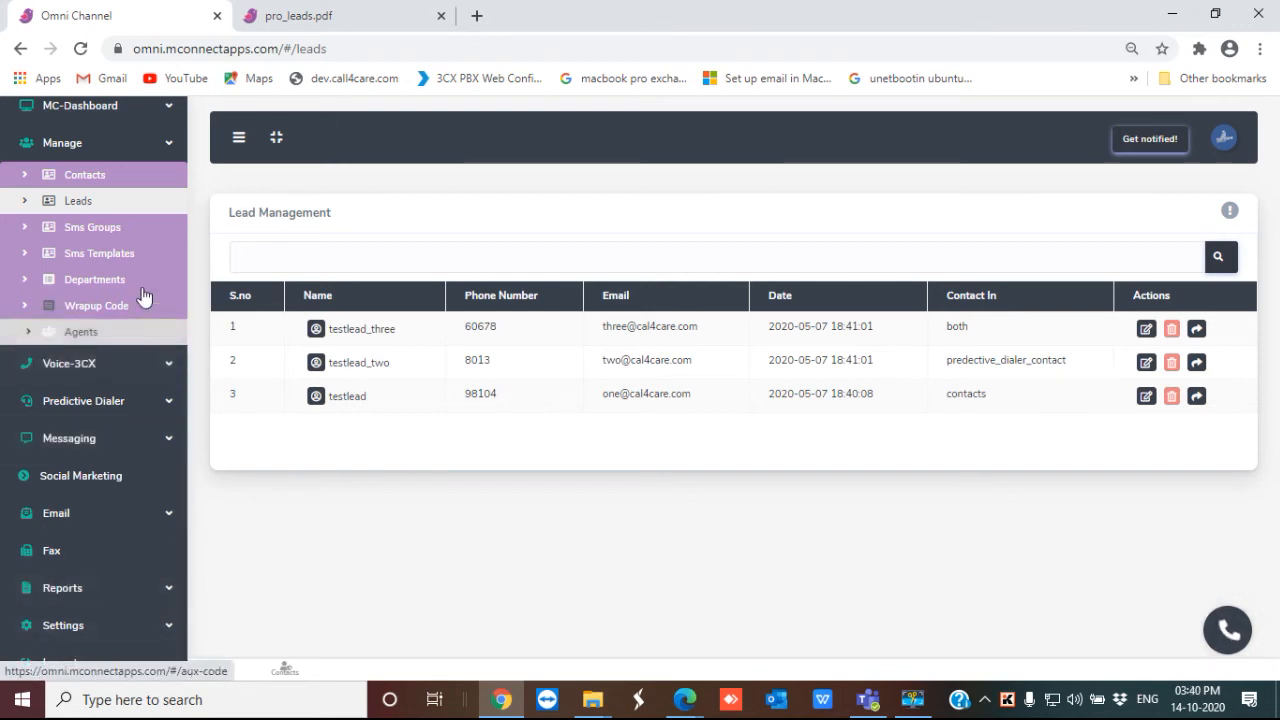
# View the general Contacts list and the Predictive Dialer's Campaign Contacts, and return to the leads list
pyautogui.click(133, 181)
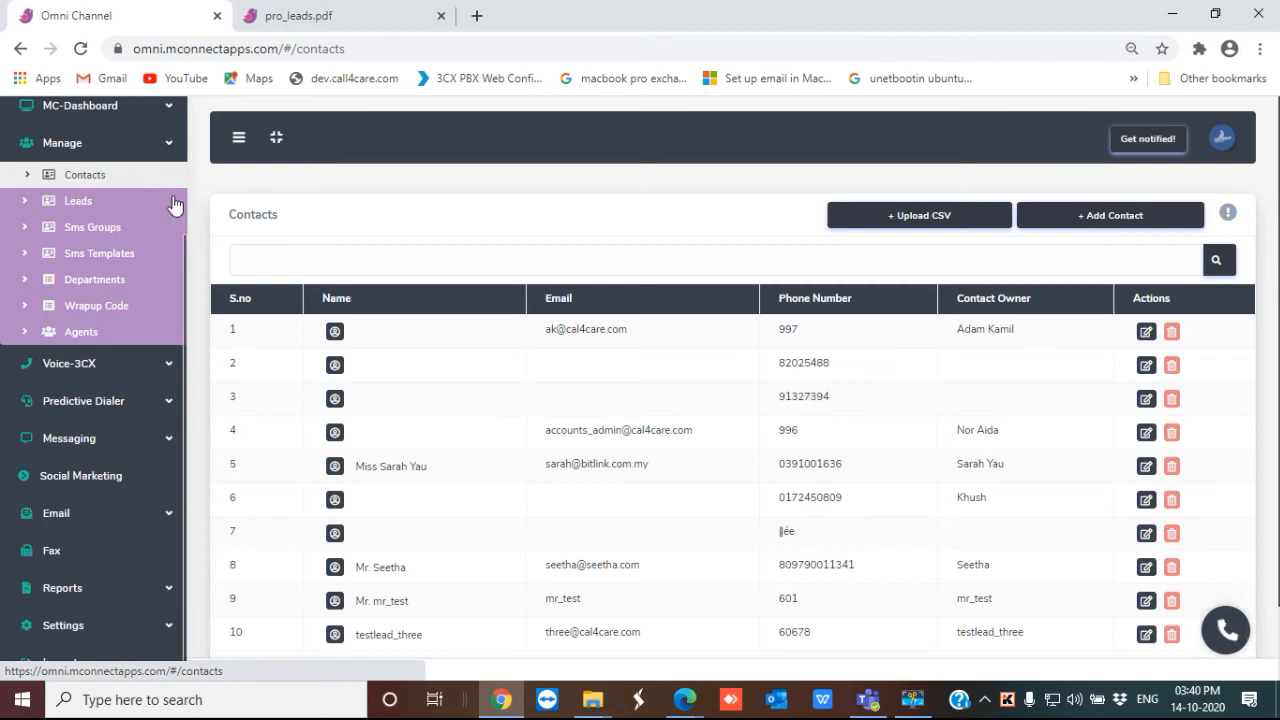
pyautogui.click(160, 401)
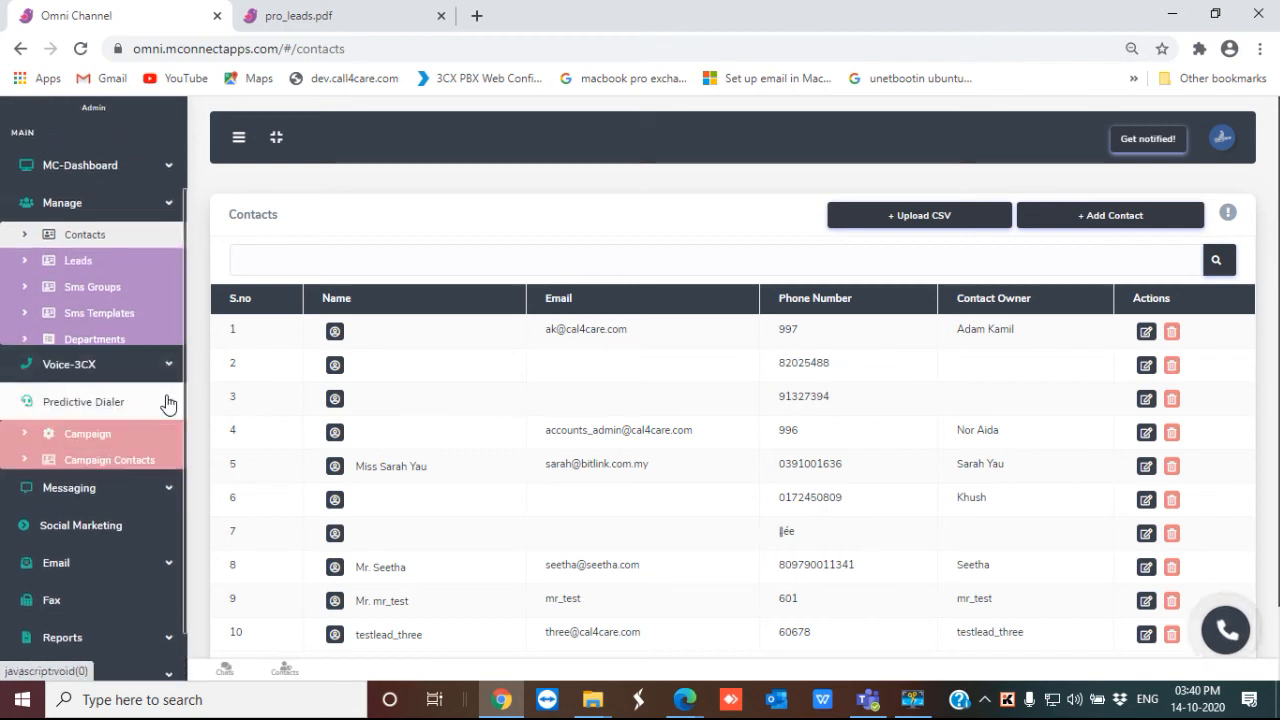
pyautogui.click(140, 463)
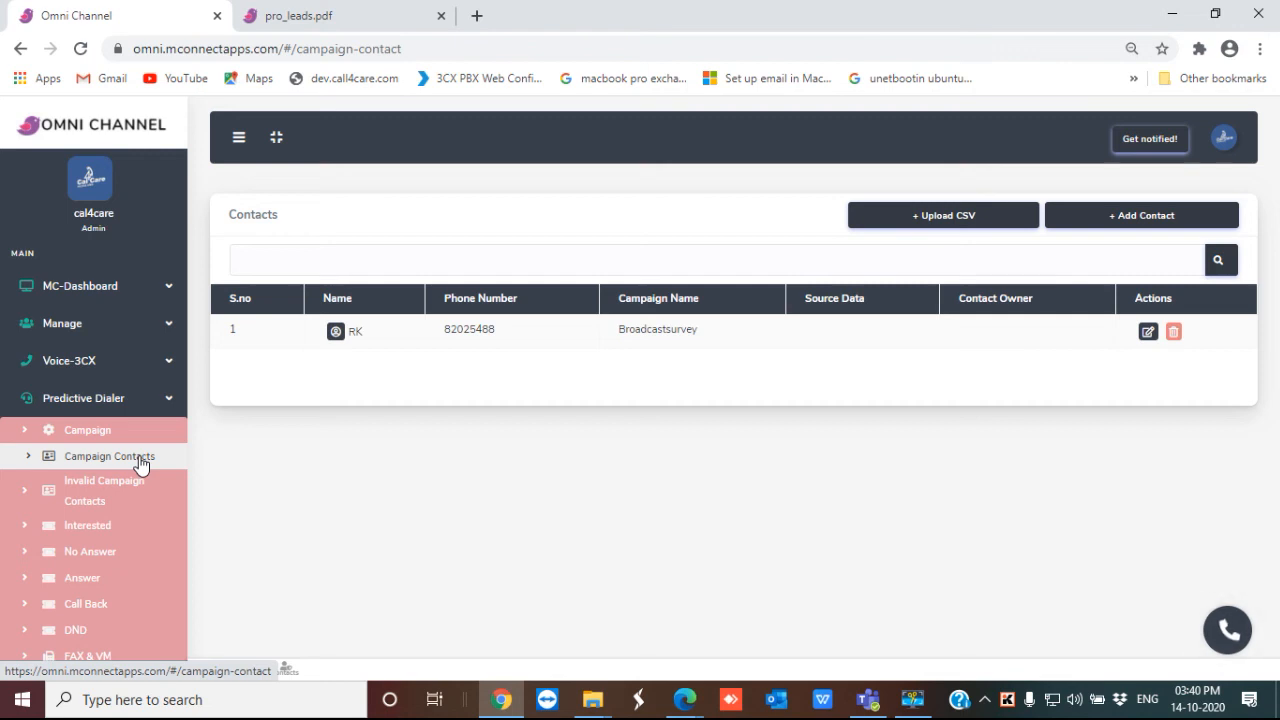
pyautogui.click(170, 330)
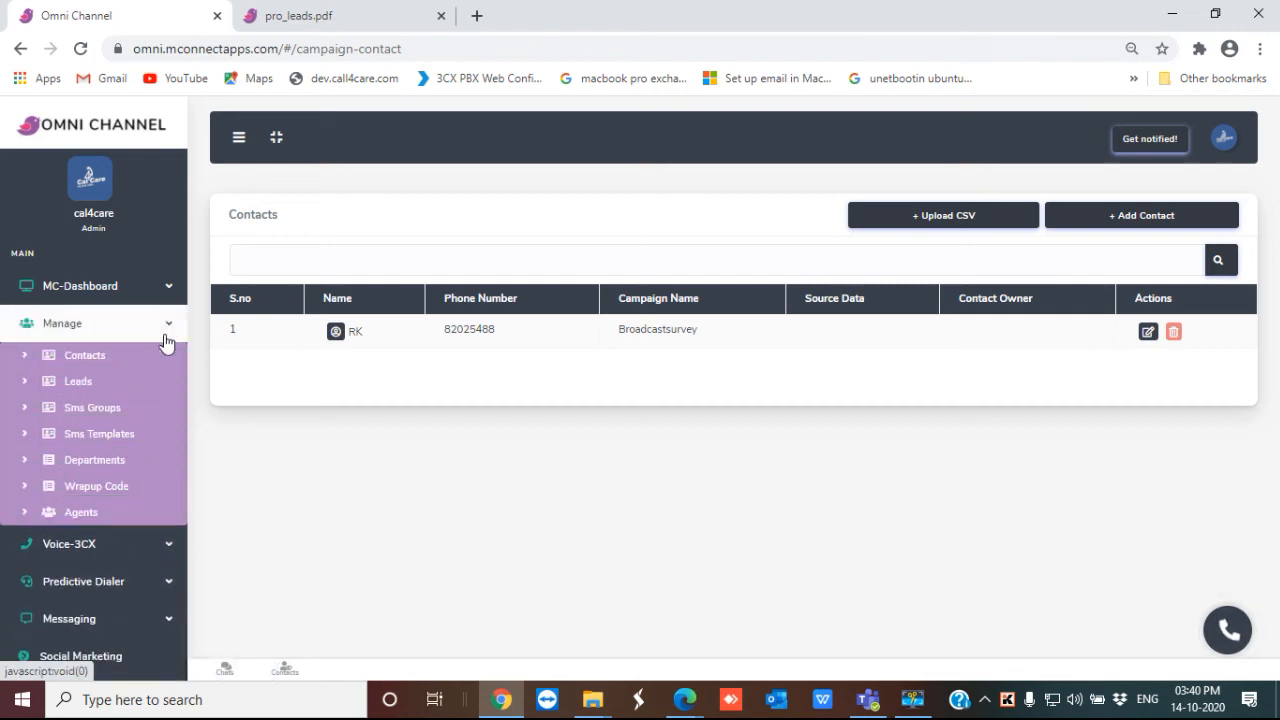
pyautogui.click(145, 381)
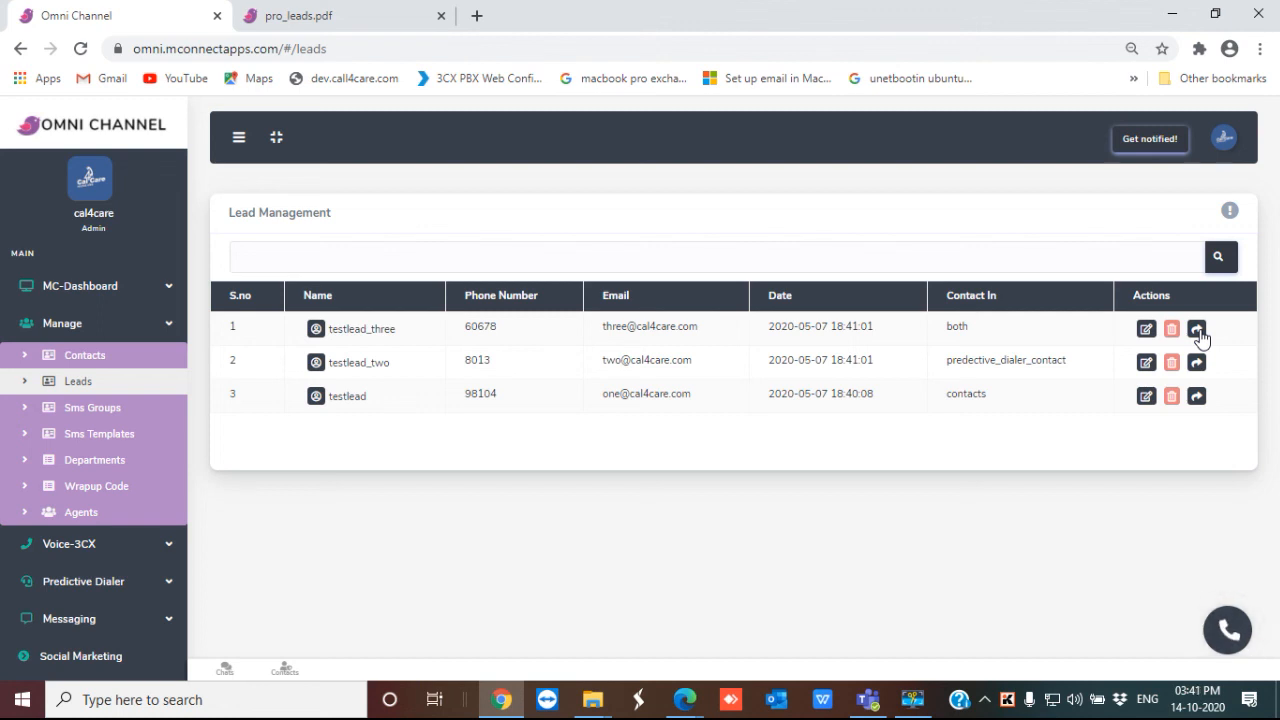
# Open the Lead Management help document, skim it through to the For Help section, and return to the Omni Channel leads page
pyautogui.click(1229, 214)
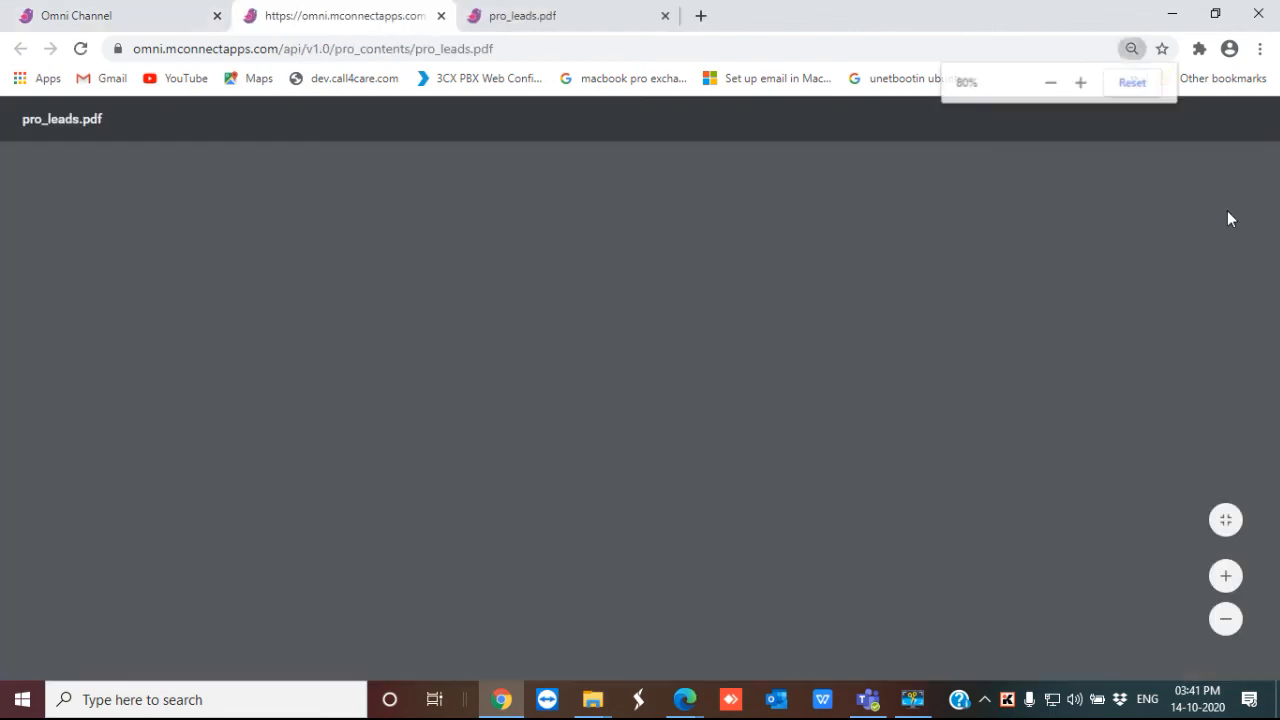
pyautogui.scroll(-5, 846, 286)
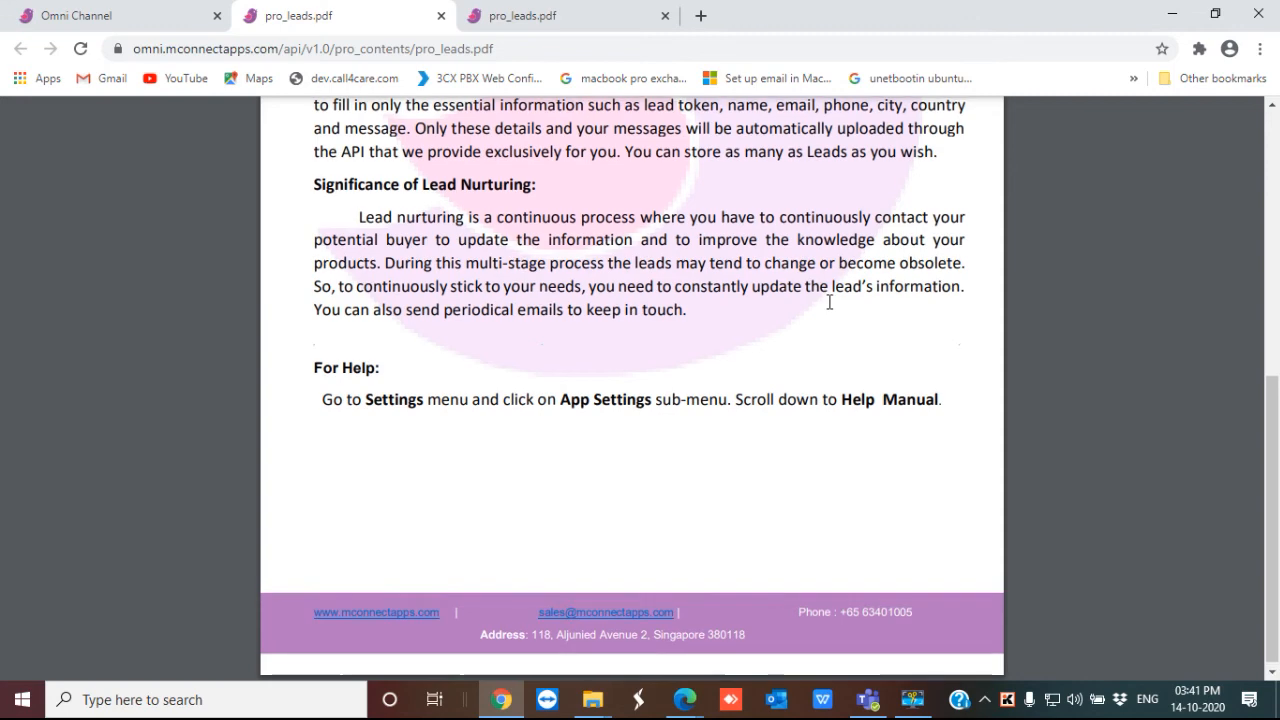
pyautogui.scroll(3, 792, 305)
pyautogui.click(131, 10)
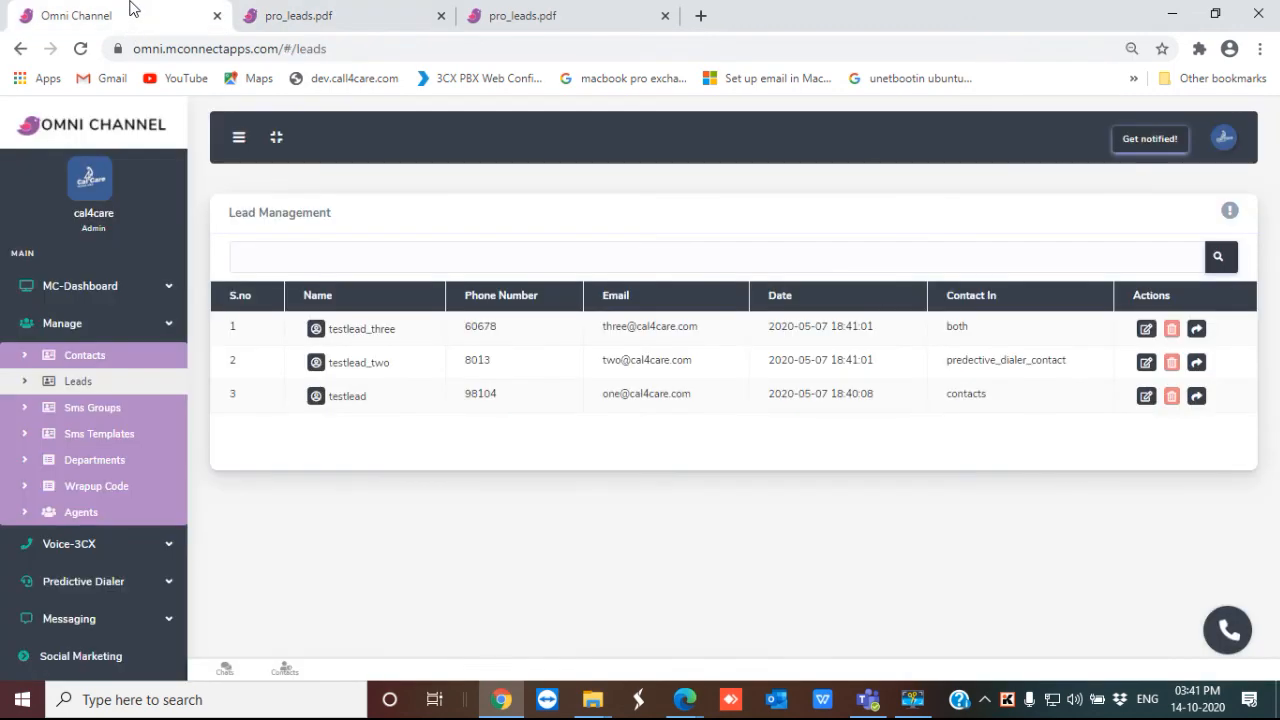